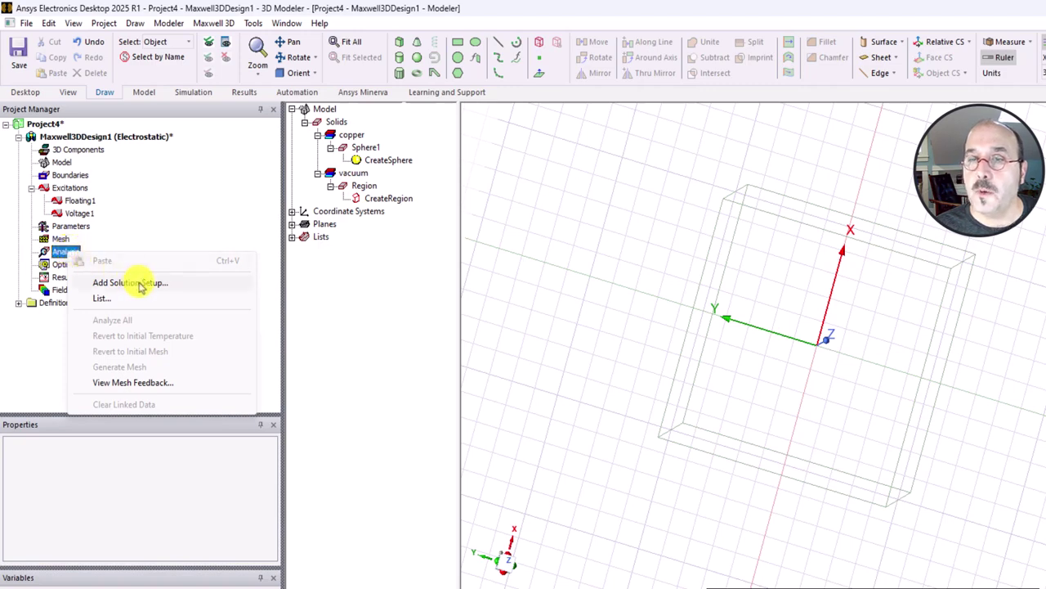
Step: Add a solution setup with a maximum of 25 passes and 0.1 percent error, and save the project
click(169, 282)
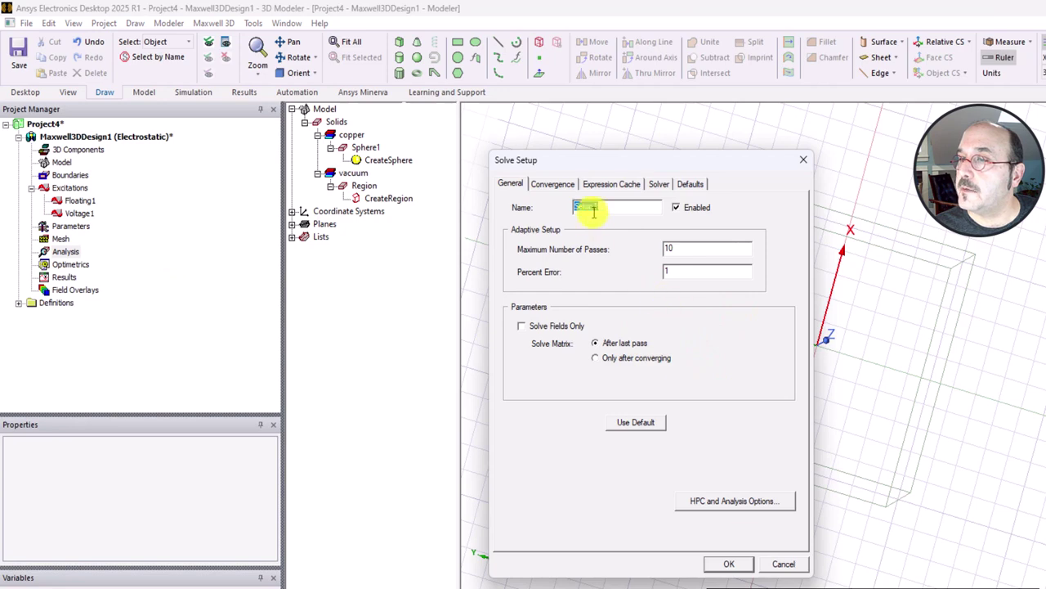
double_click(694, 246)
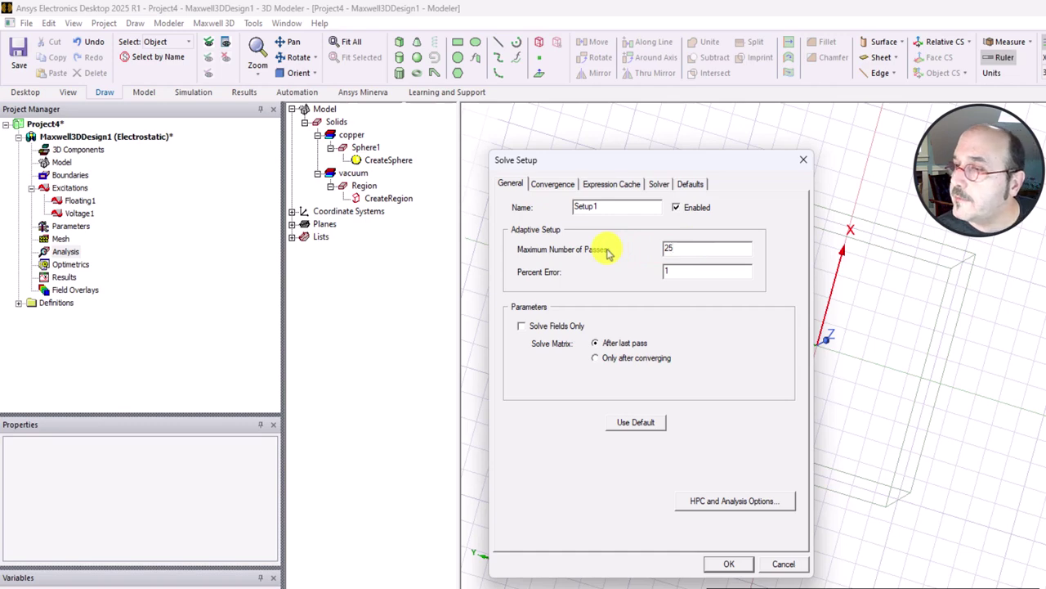
double_click(668, 270)
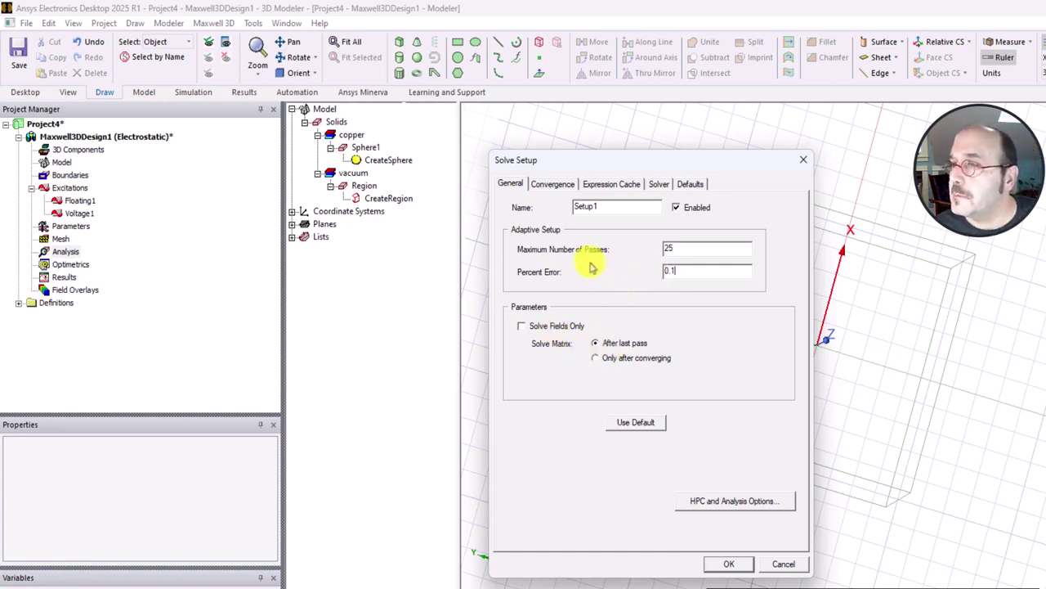
click(730, 564)
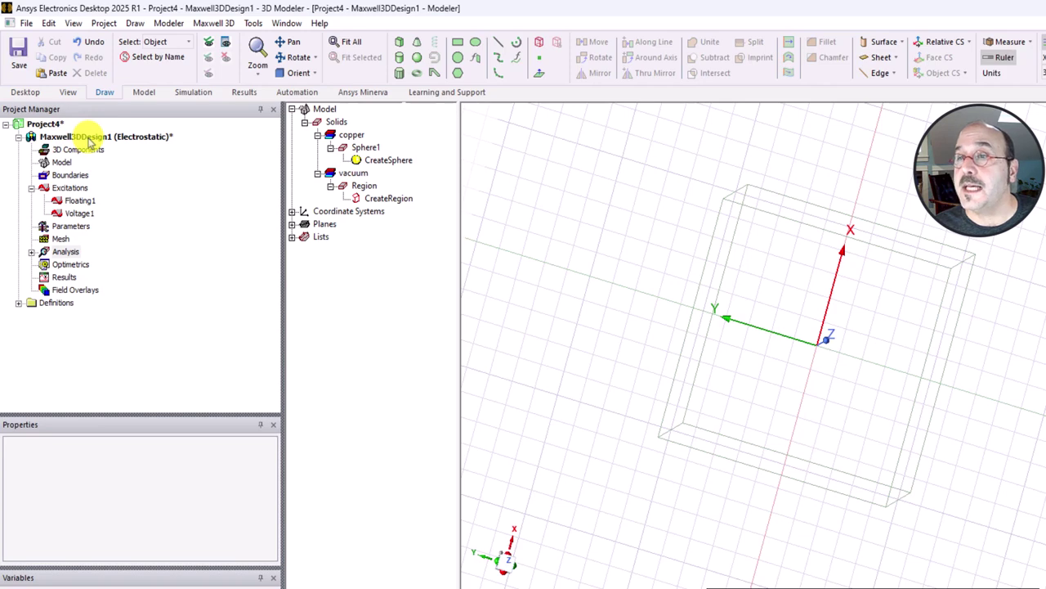
click(18, 54)
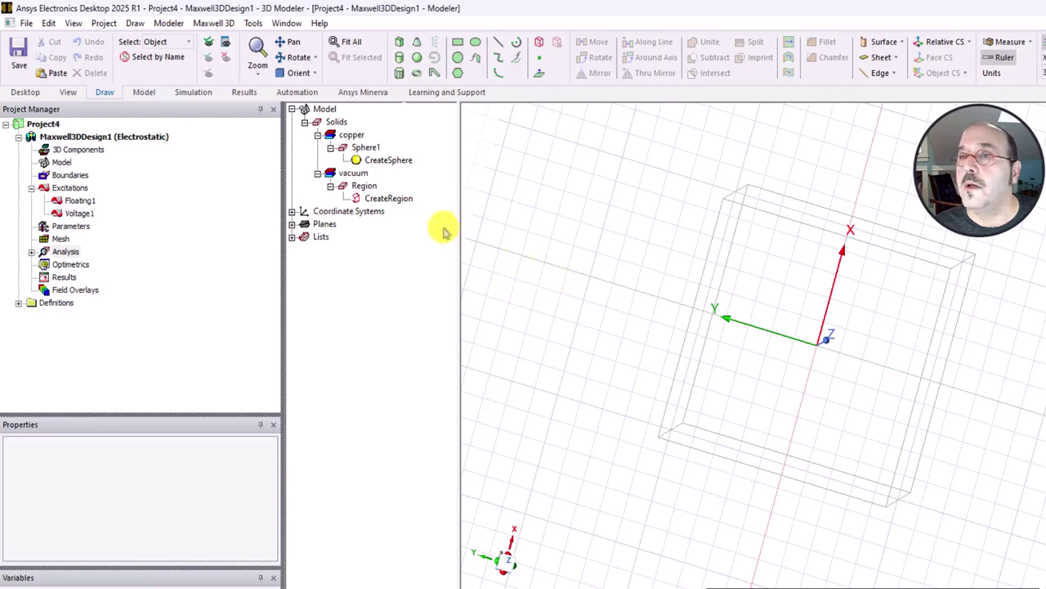
Step: Validate the Maxwell 3D design and run the analysis of all its setups
click(31, 252)
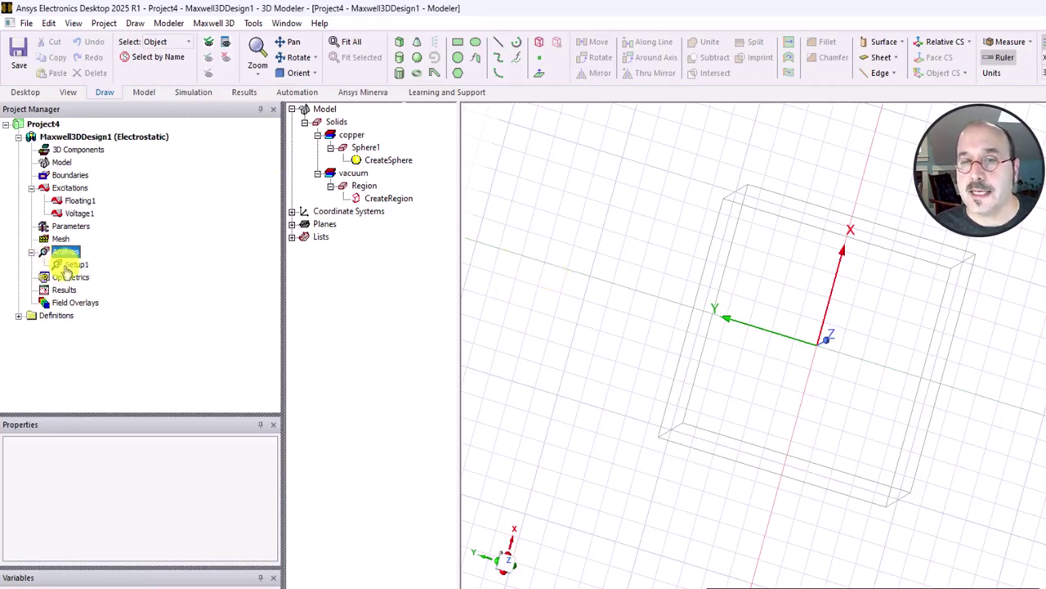
click(67, 252)
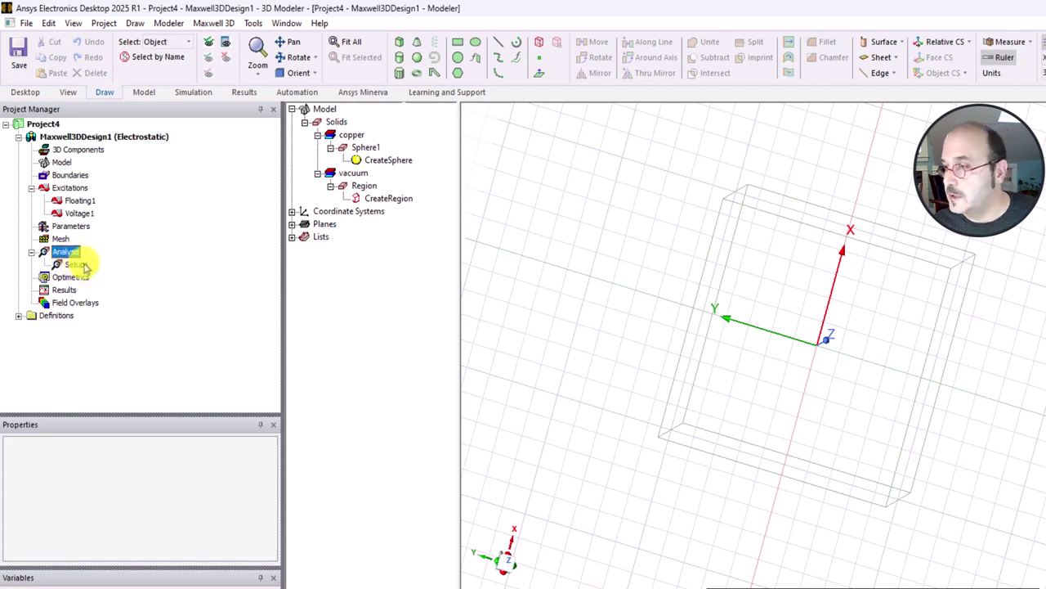
click(192, 92)
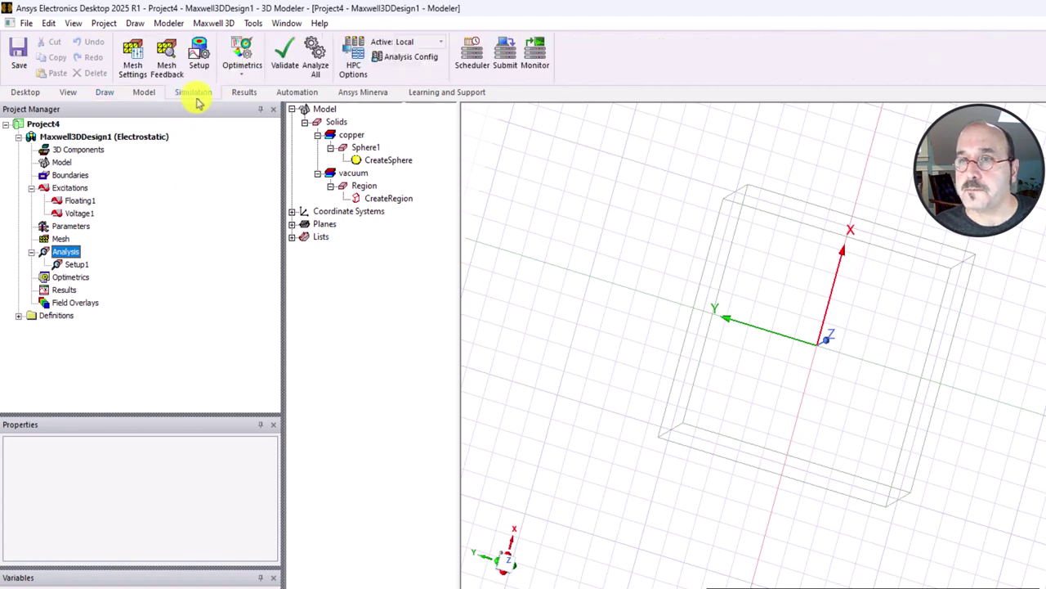
click(284, 67)
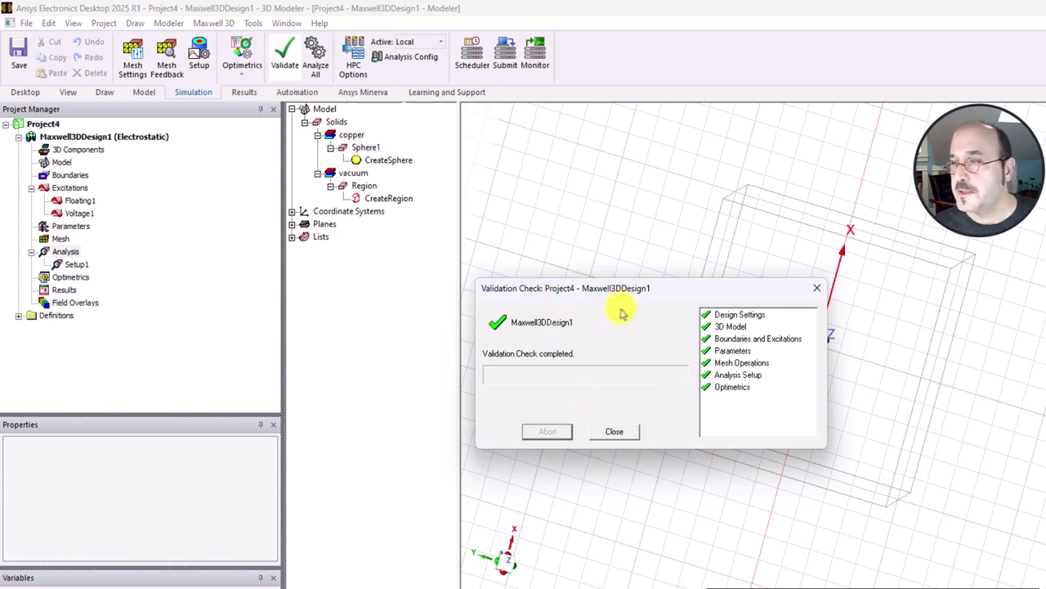
click(615, 432)
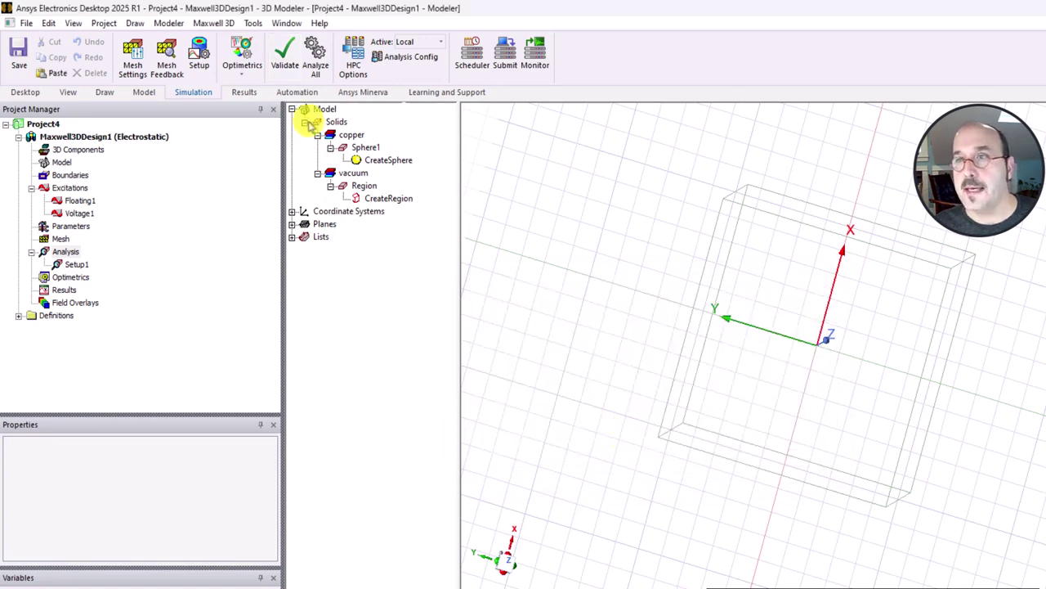
click(317, 56)
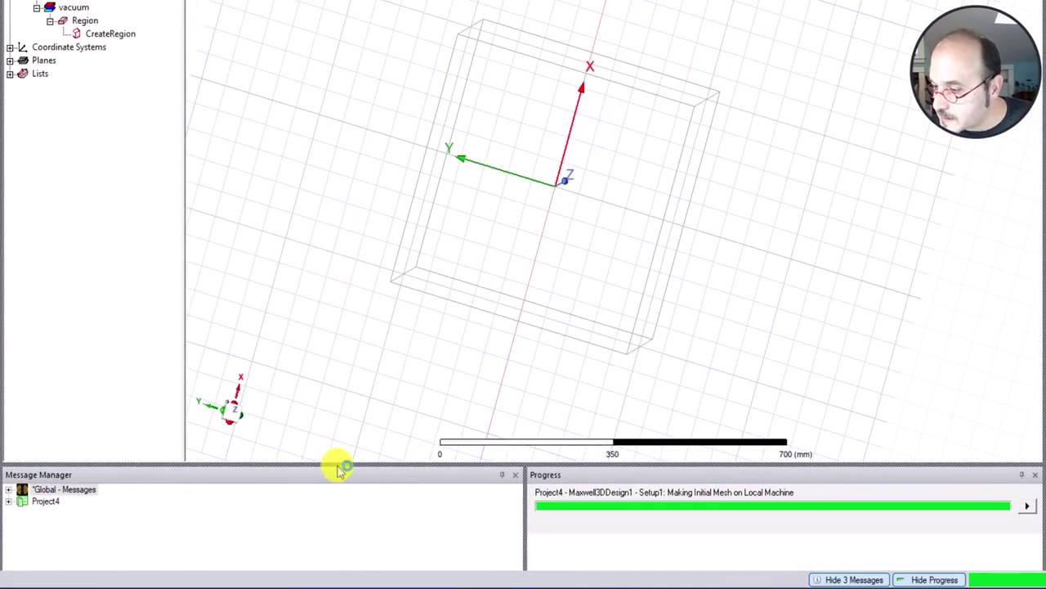
Step: Enlarge the message area and read the global and Maxwell3DDesign1 simulation messages
drag(338, 468, 319, 418)
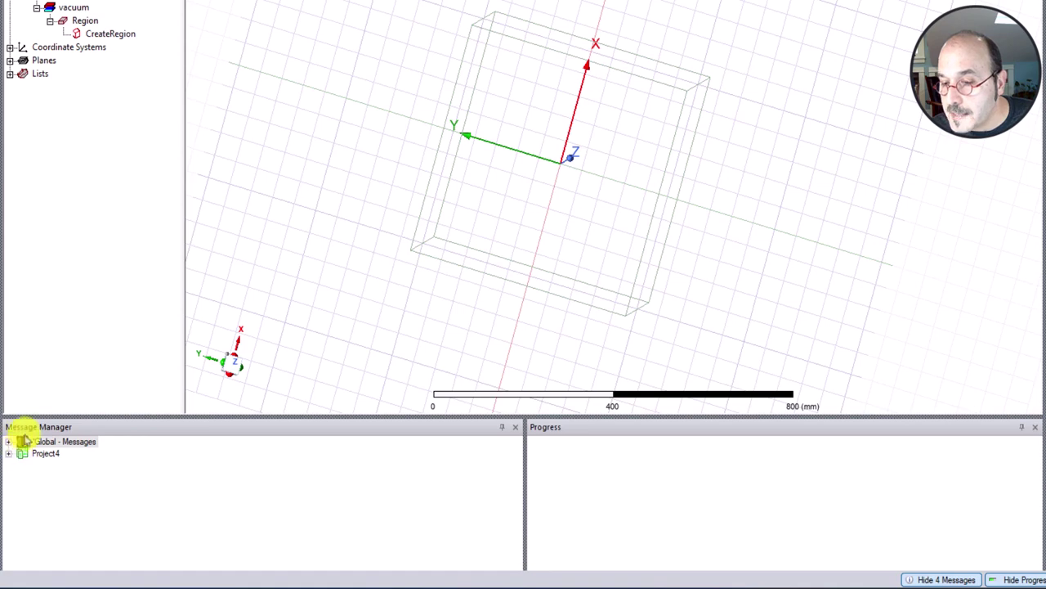
click(8, 443)
click(9, 443)
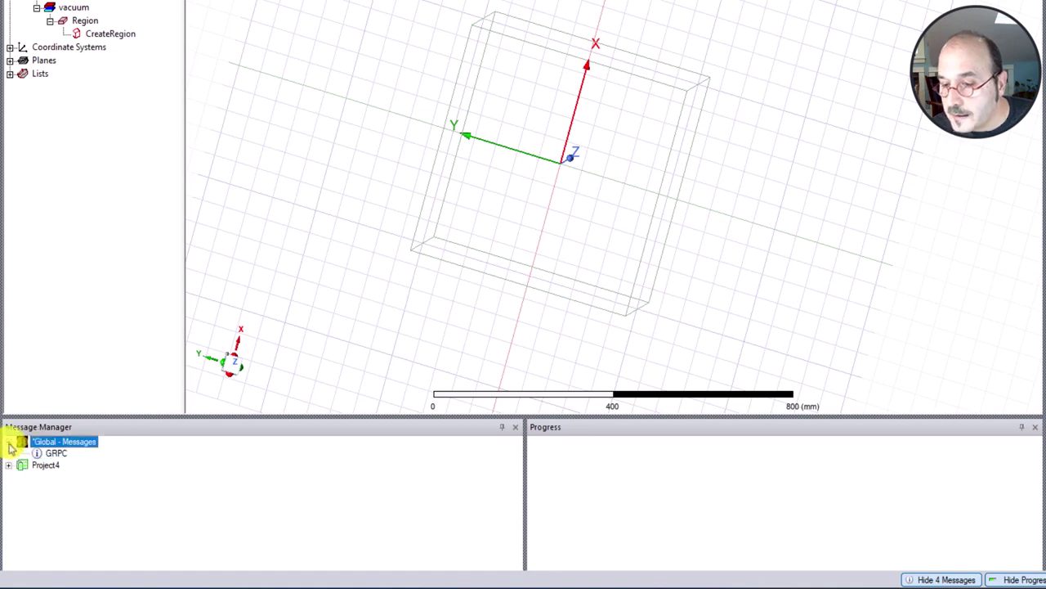
click(10, 465)
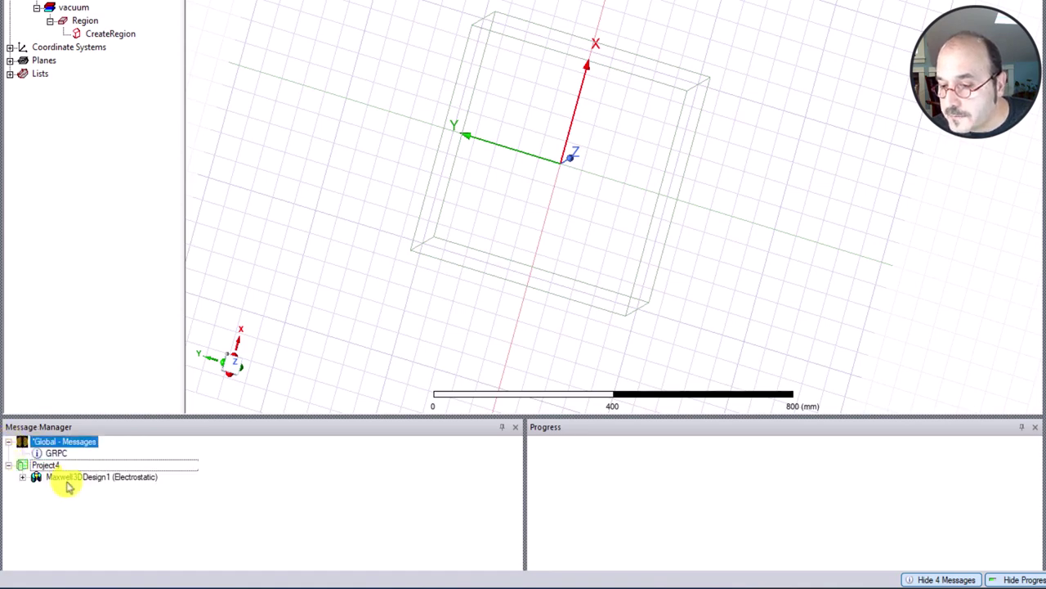
click(22, 476)
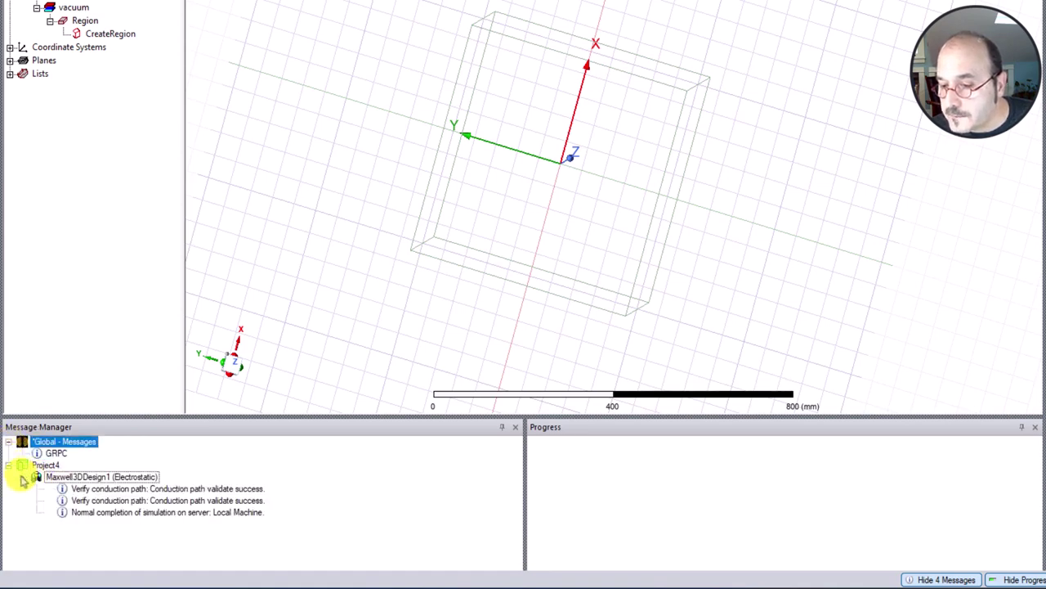
click(100, 515)
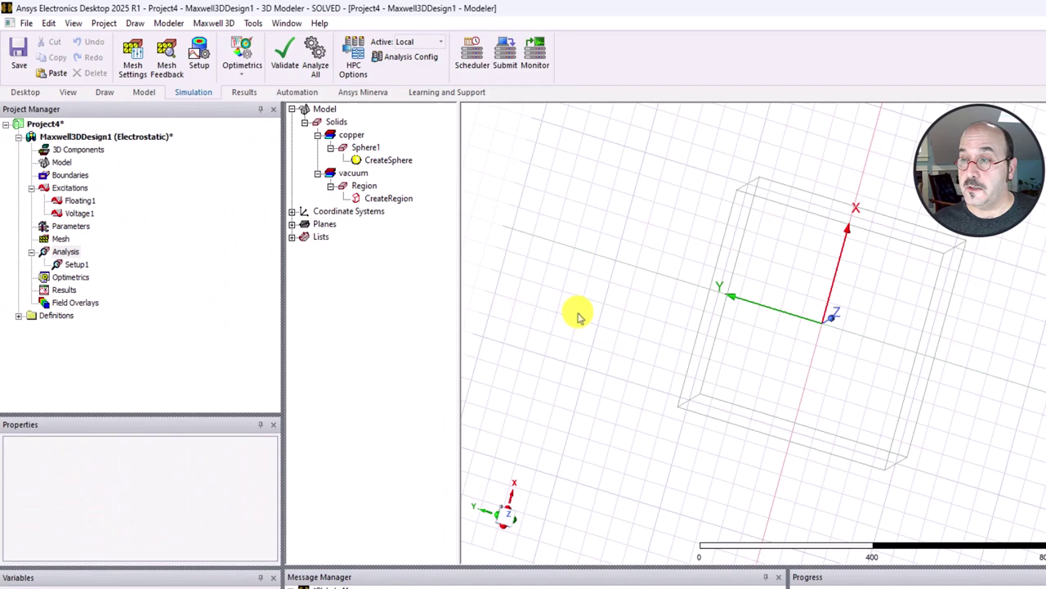
middle_drag(330, 155, 317, 165)
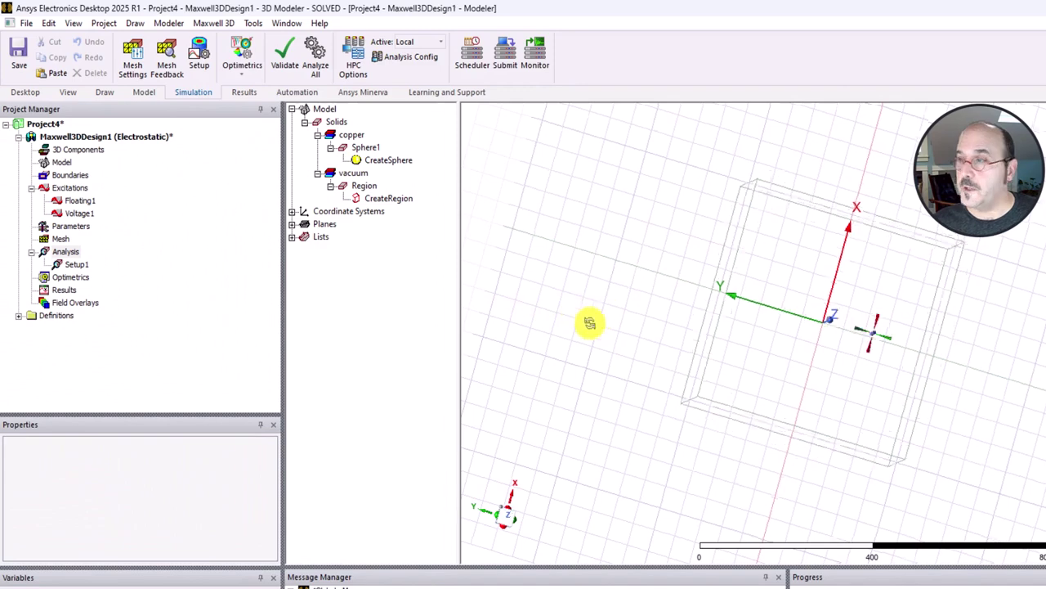
mouse_move(590, 323)
middle_down()
mouse_move(568, 344)
mouse_move(578, 360)
middle_up()
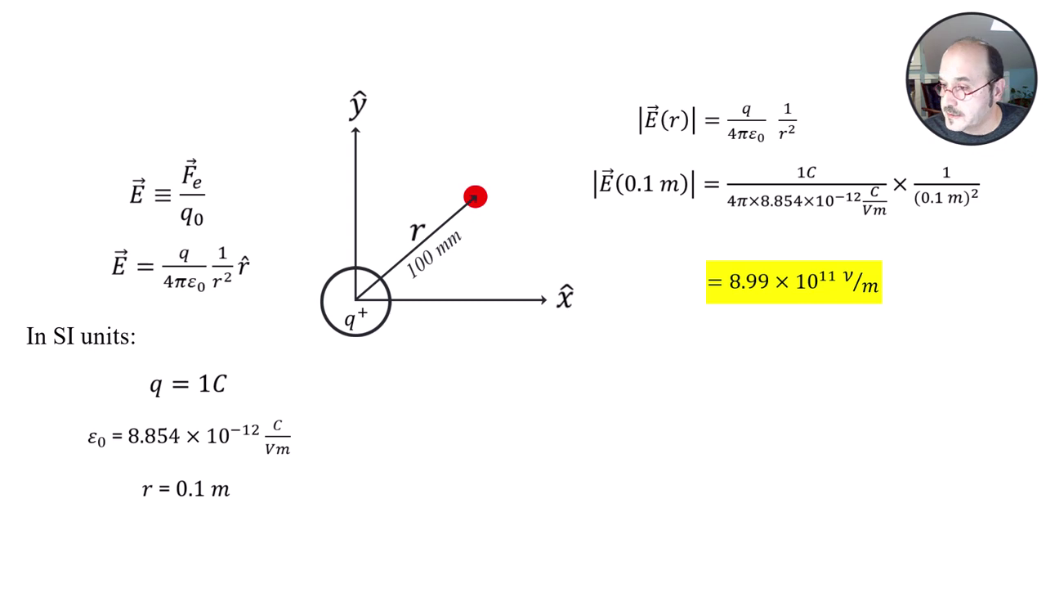
key(Right)
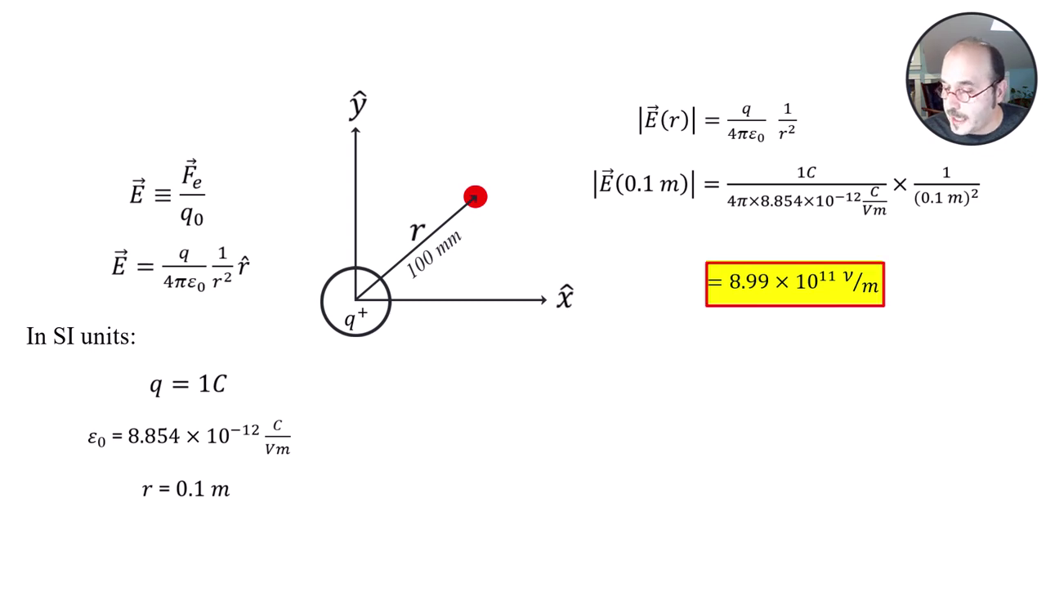
key(Right)
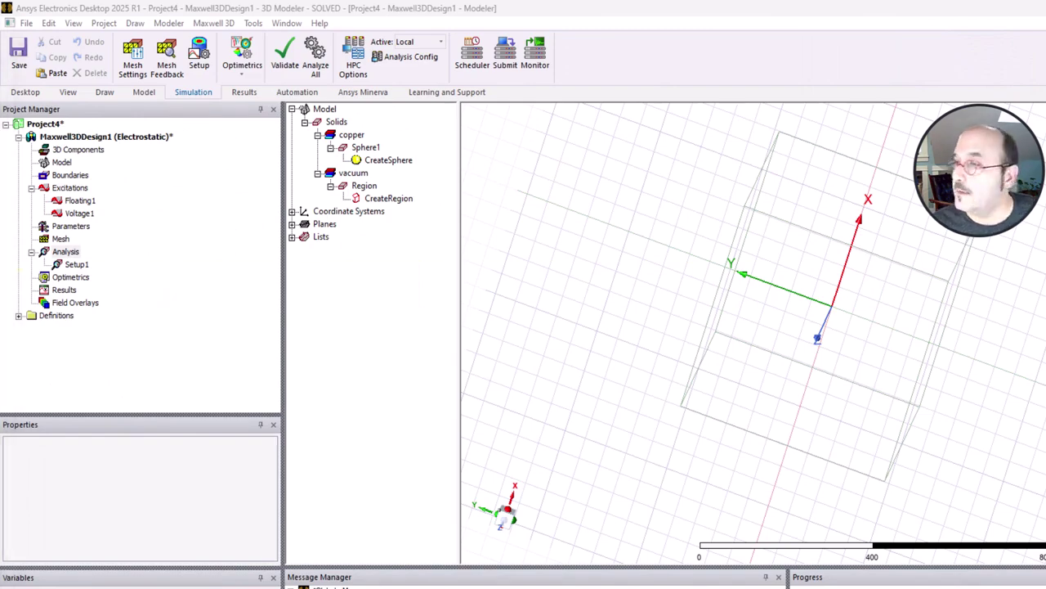
scroll(838, 327, up, 4)
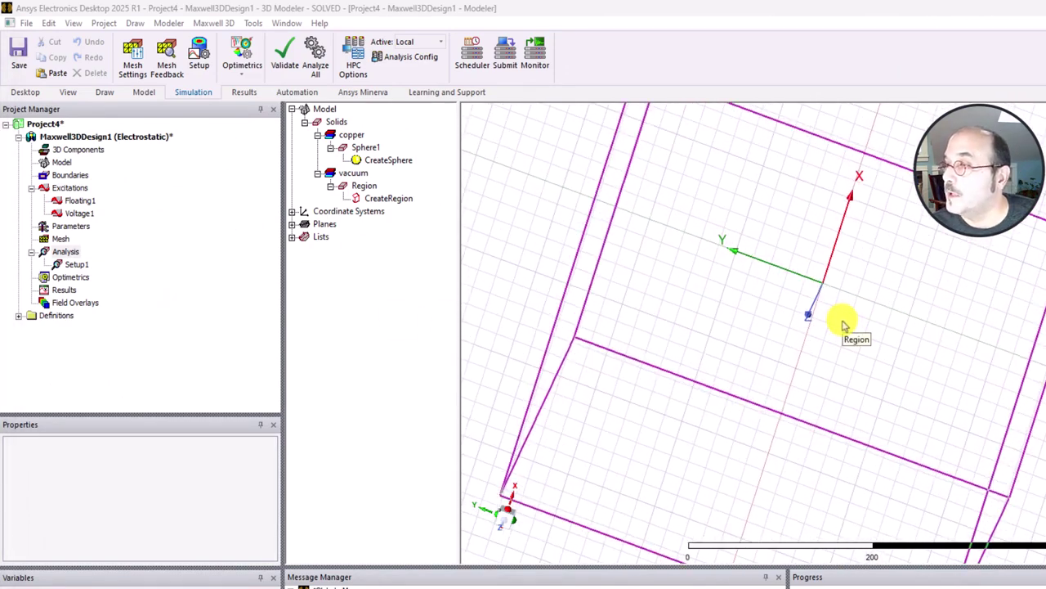
scroll(842, 321, up, 1)
middle_drag(834, 317, 853, 340)
scroll(842, 342, down, 5)
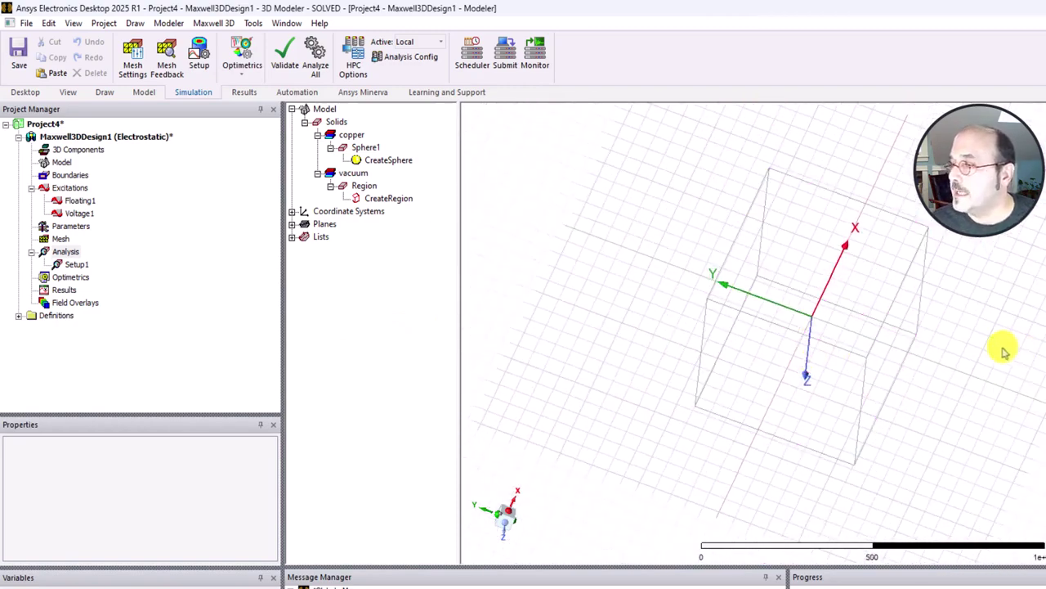
middle_drag(999, 338, 968, 324)
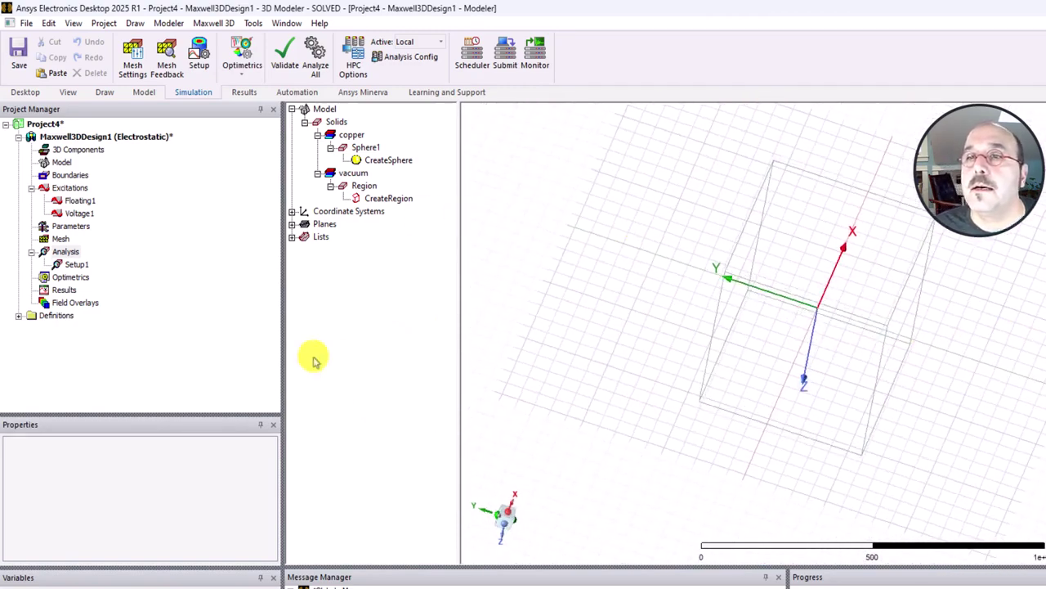
Step: Draw a point on the X axis at 100, 0, 0 mm in the global coordinate system
click(144, 92)
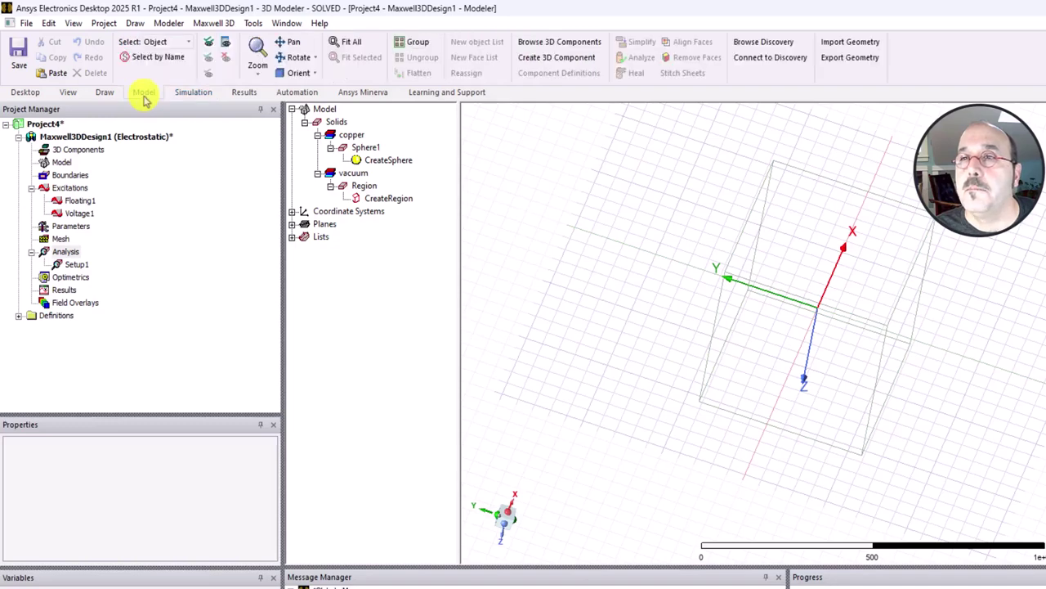
click(103, 92)
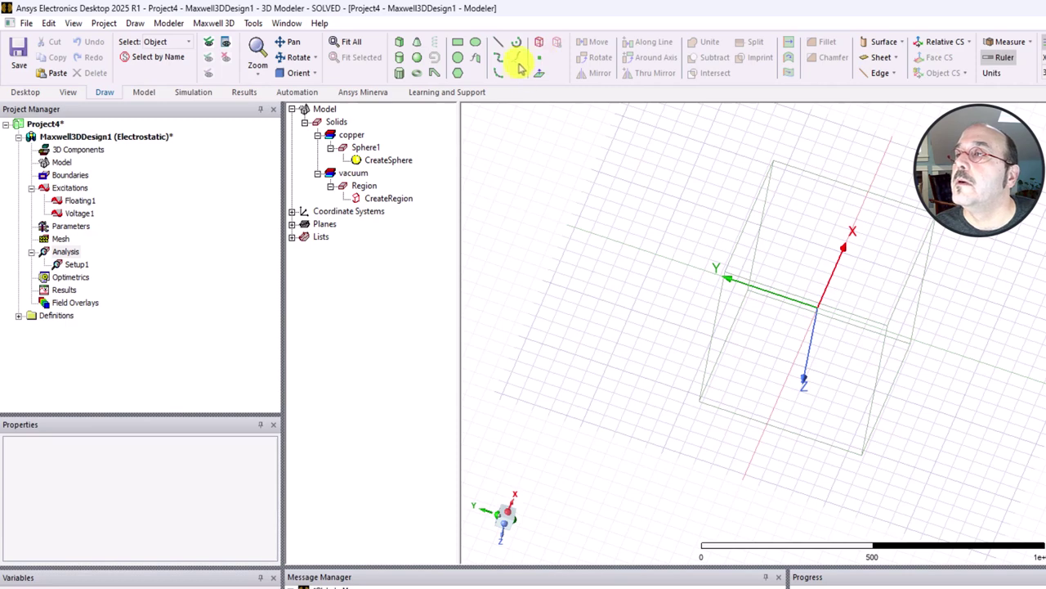
click(540, 63)
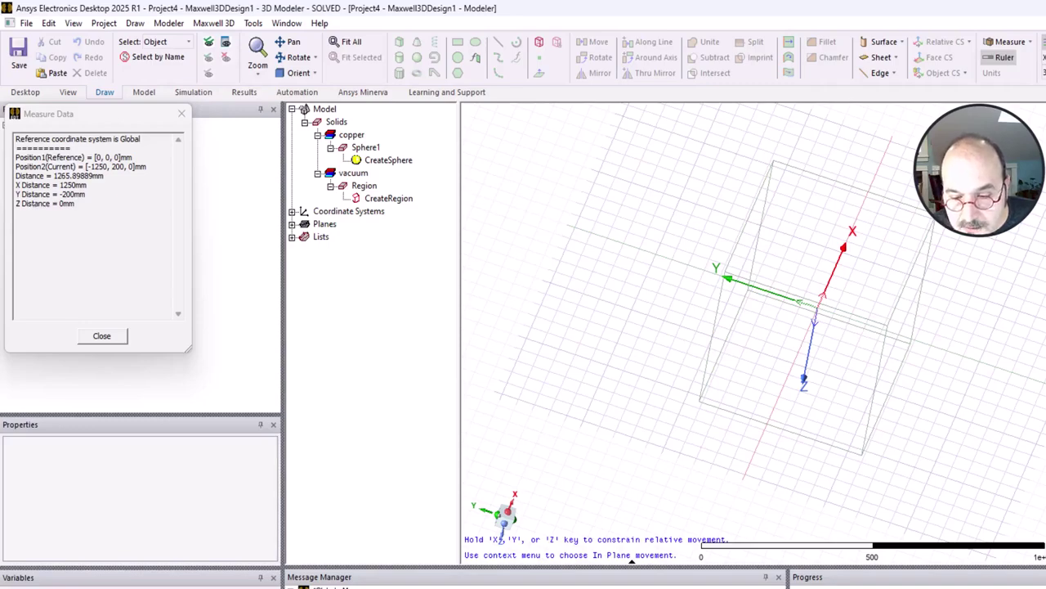
scroll(809, 309, up, 3)
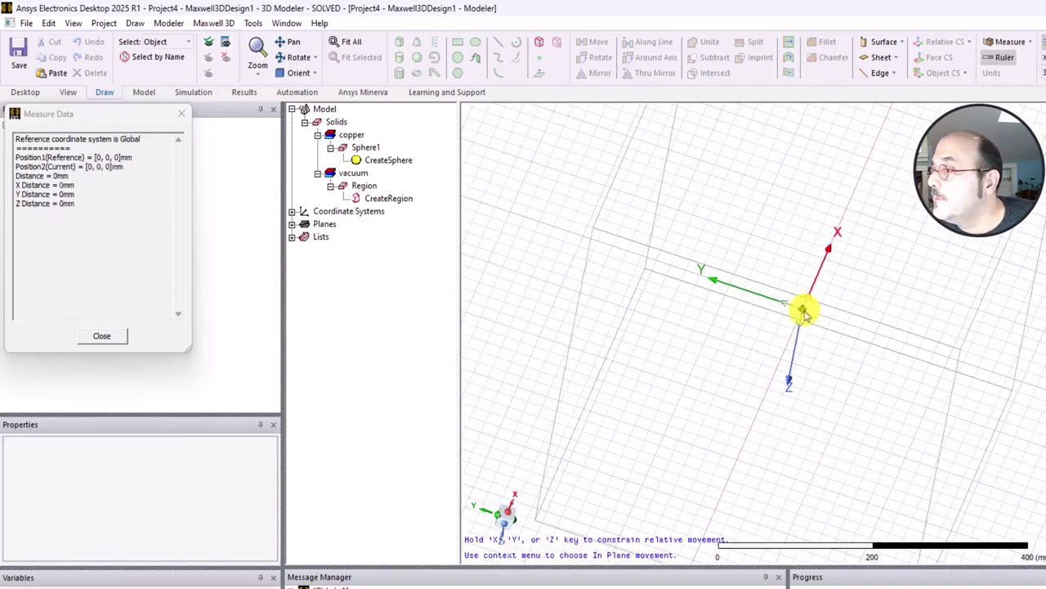
scroll(803, 312, up, 4)
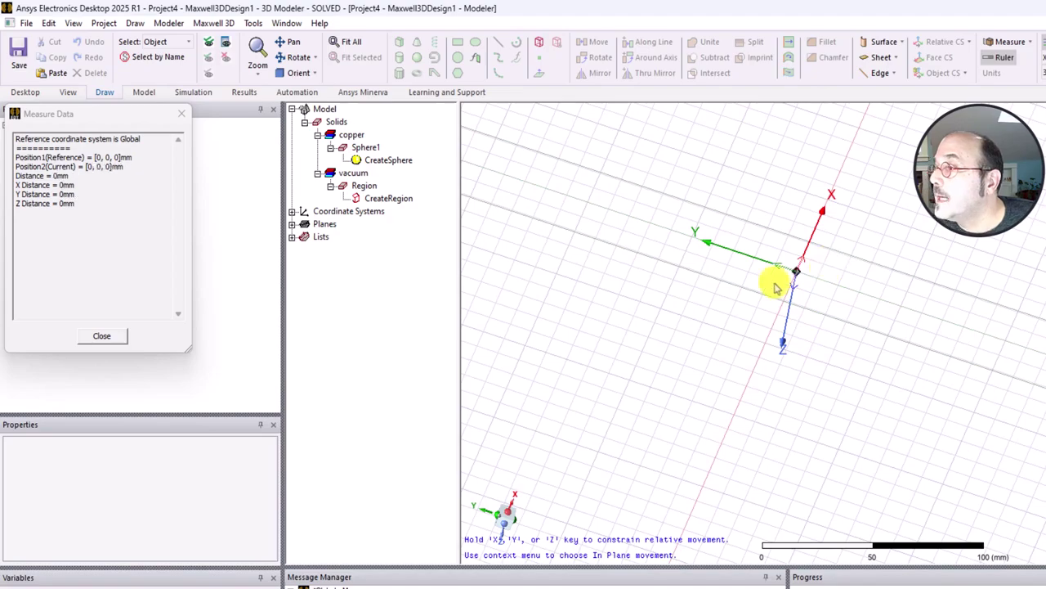
alt+drag(776, 286, 749, 282)
scroll(752, 334, down, 5)
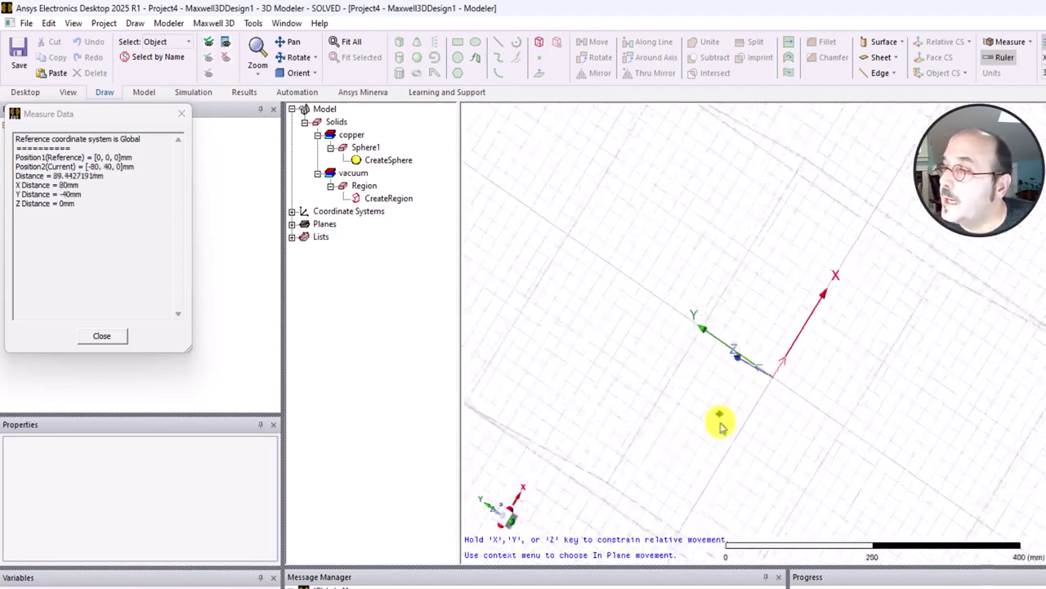
alt+drag(721, 425, 727, 377)
scroll(750, 361, up, 3)
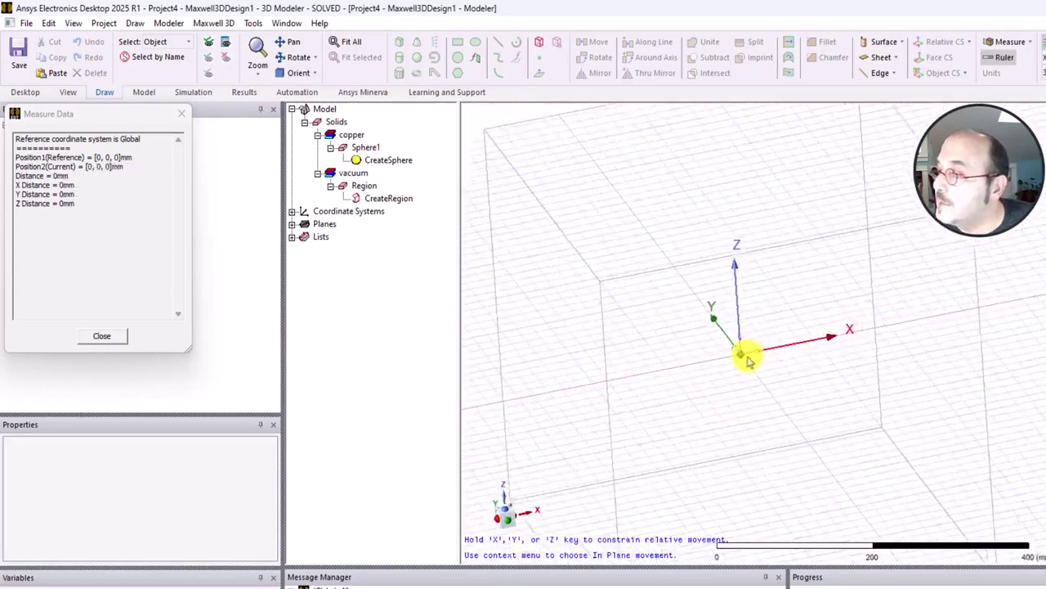
scroll(740, 363, down, 2)
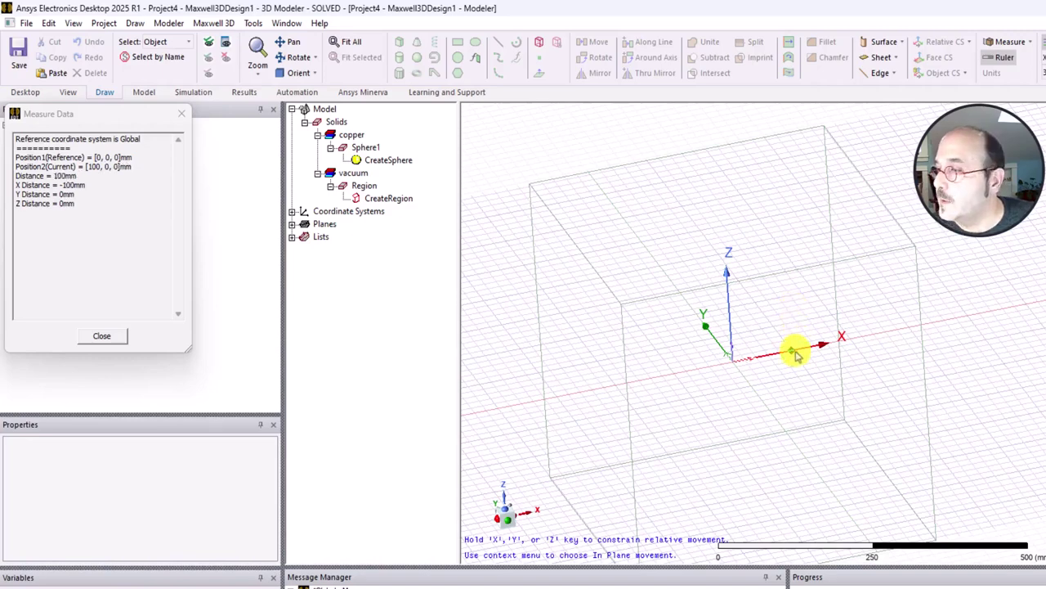
scroll(797, 354, up, 1)
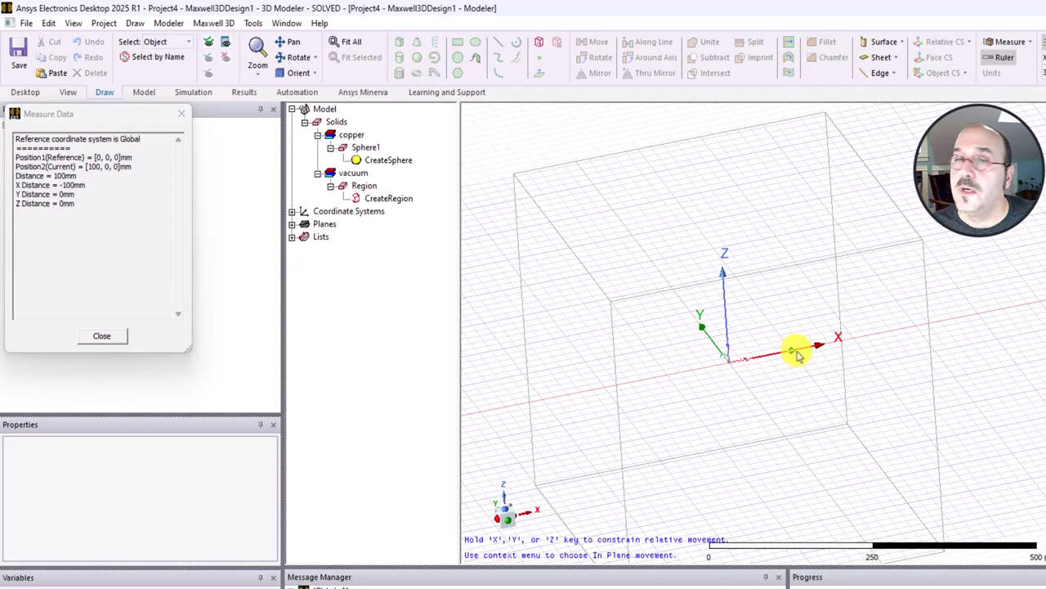
scroll(798, 354, up, 3)
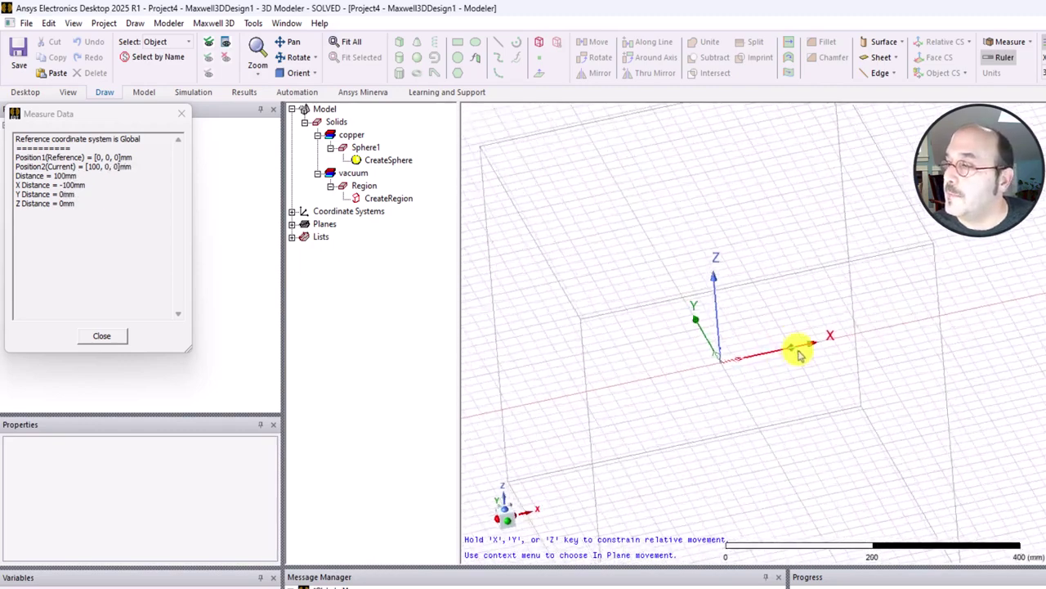
scroll(797, 354, up, 4)
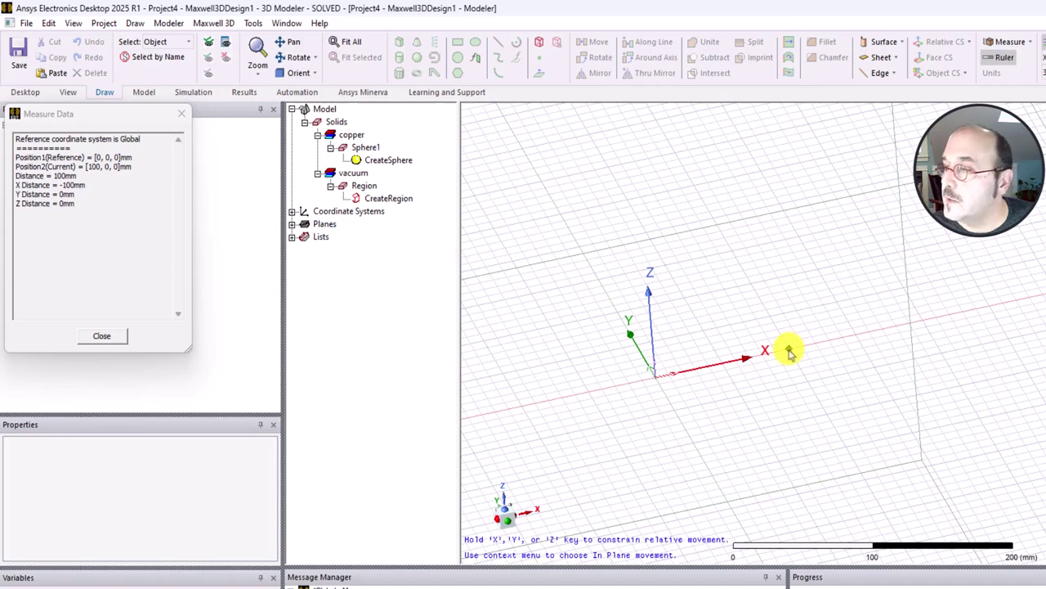
key(Escape)
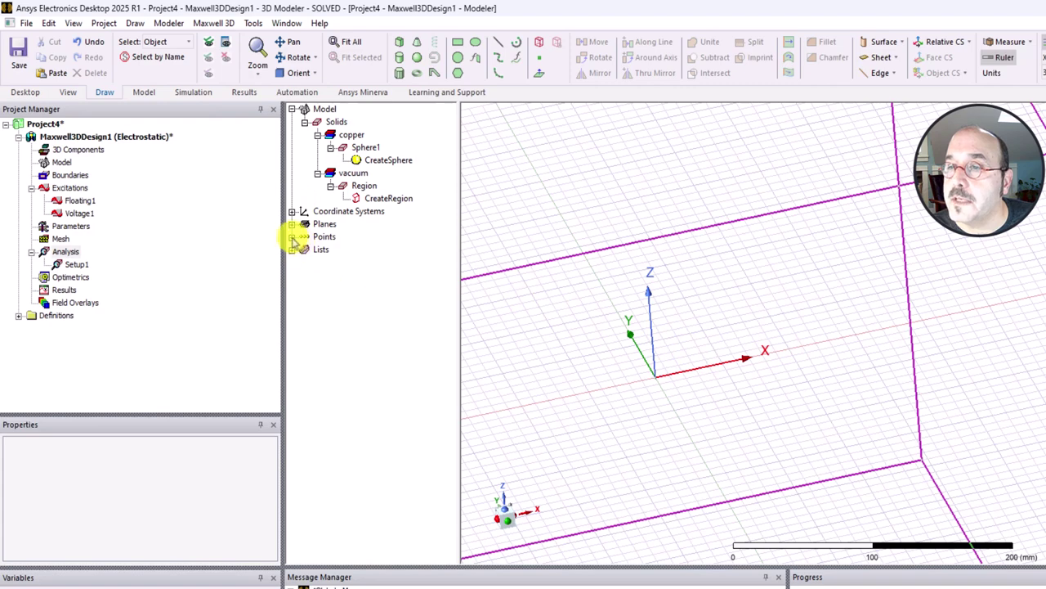
Step: Check the position properties of Point1 under the model's points and save the project
click(292, 236)
click(336, 249)
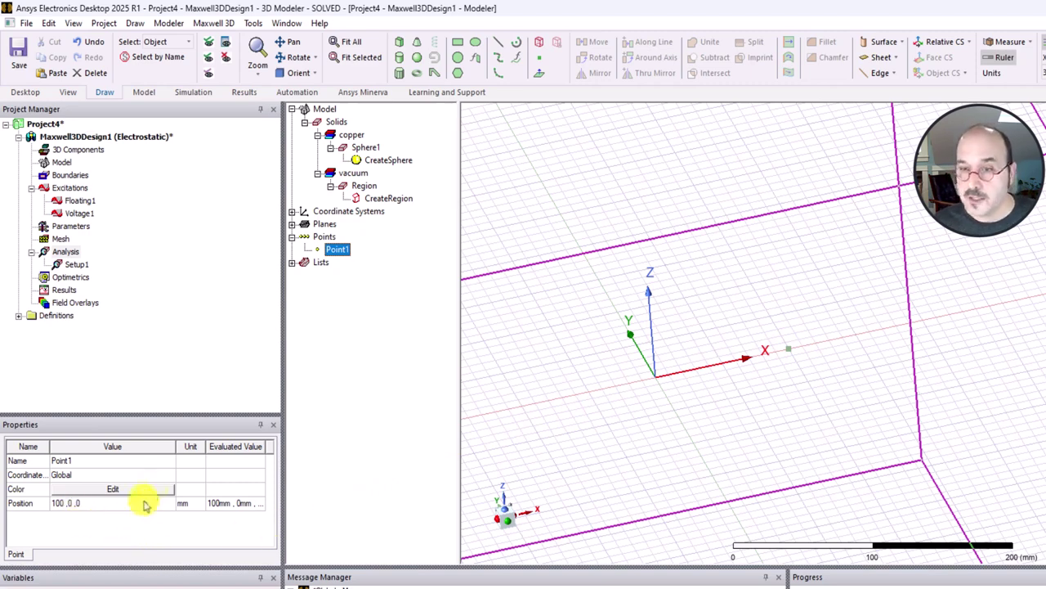
click(73, 501)
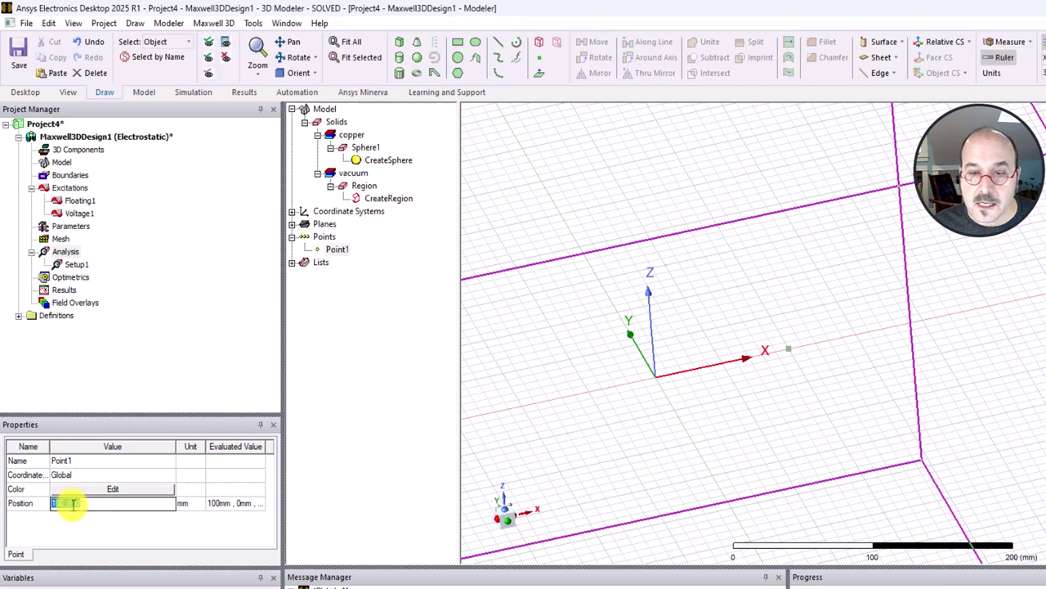
click(100, 504)
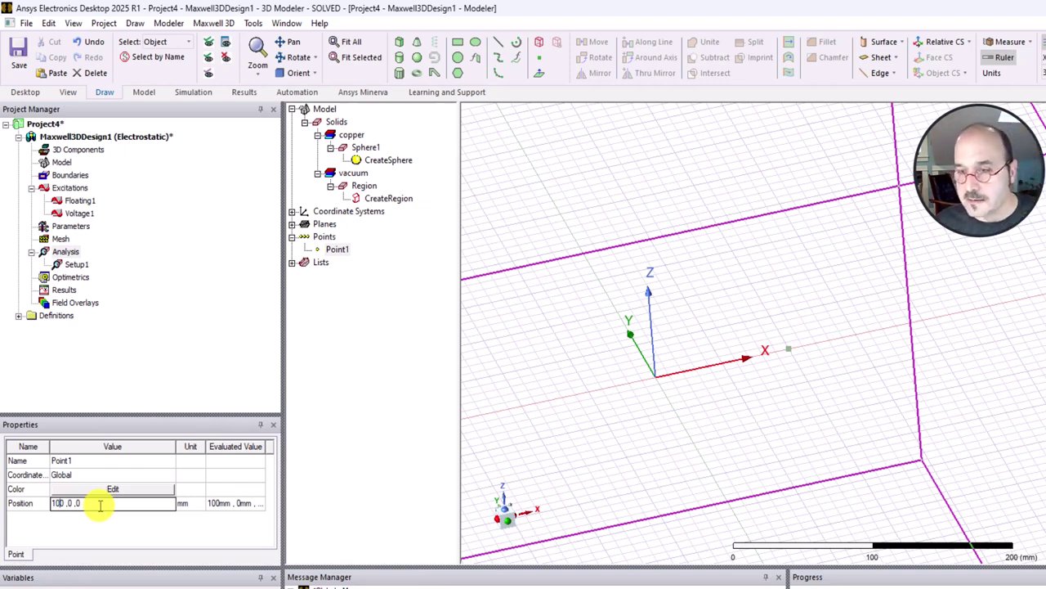
click(940, 193)
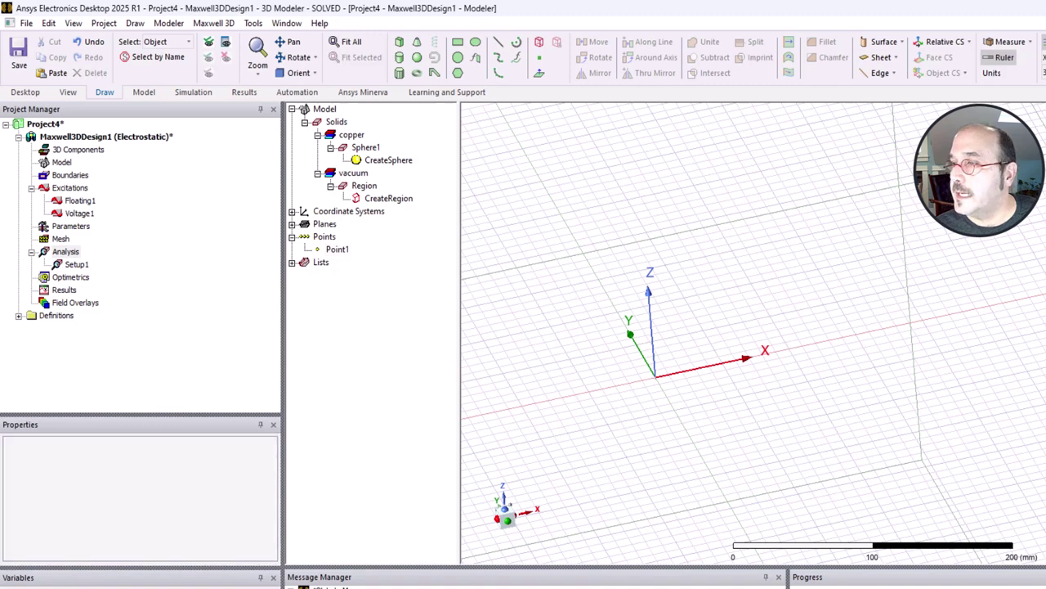
click(336, 249)
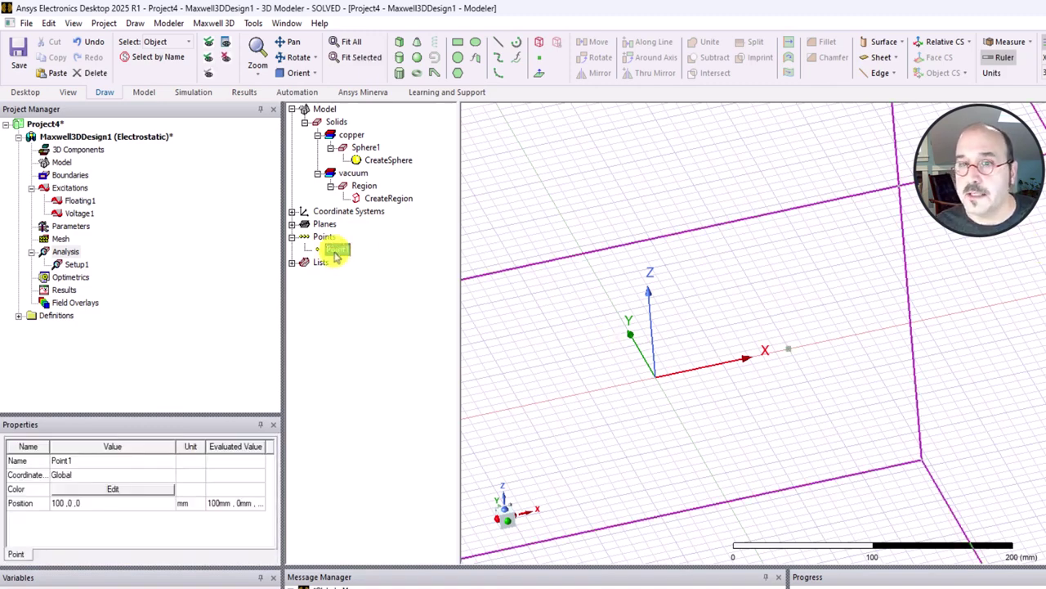
click(18, 52)
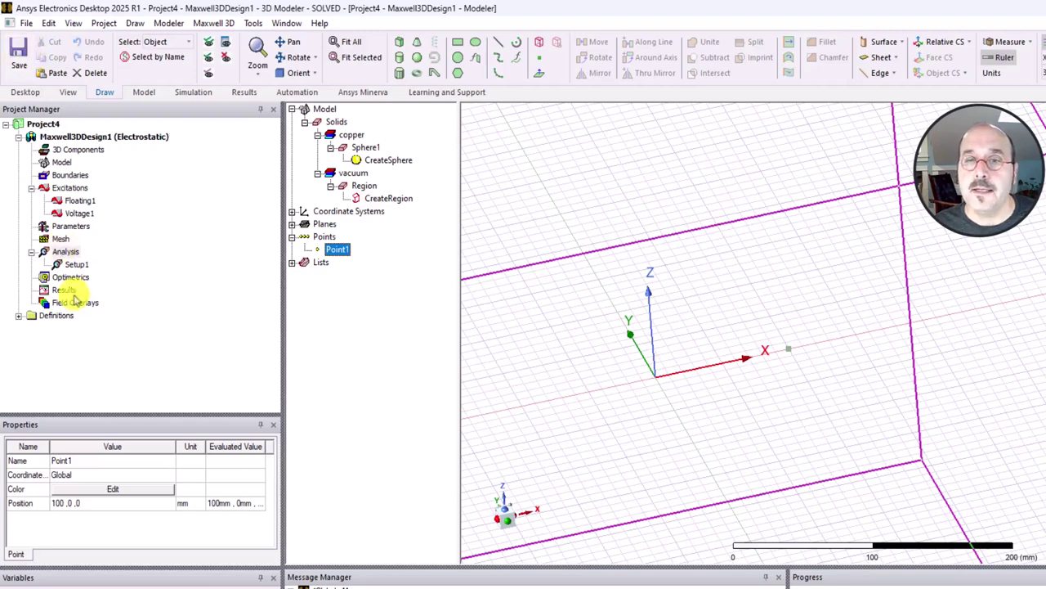
Step: Start a fields report as a data table, using the Setup1 : LastAdaptive solution and Point1 as the geometry
click(65, 291)
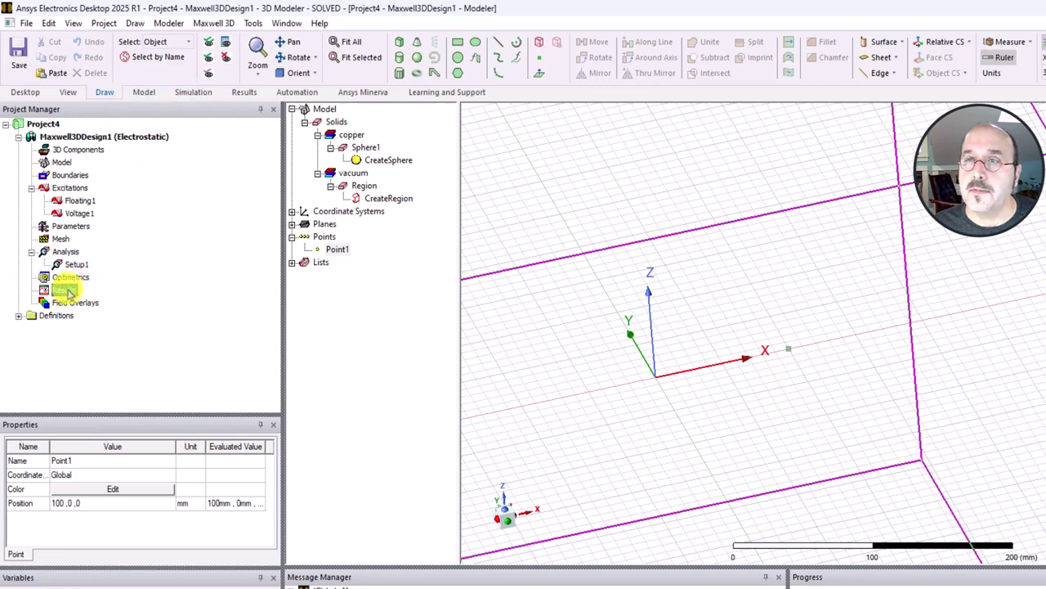
click(243, 95)
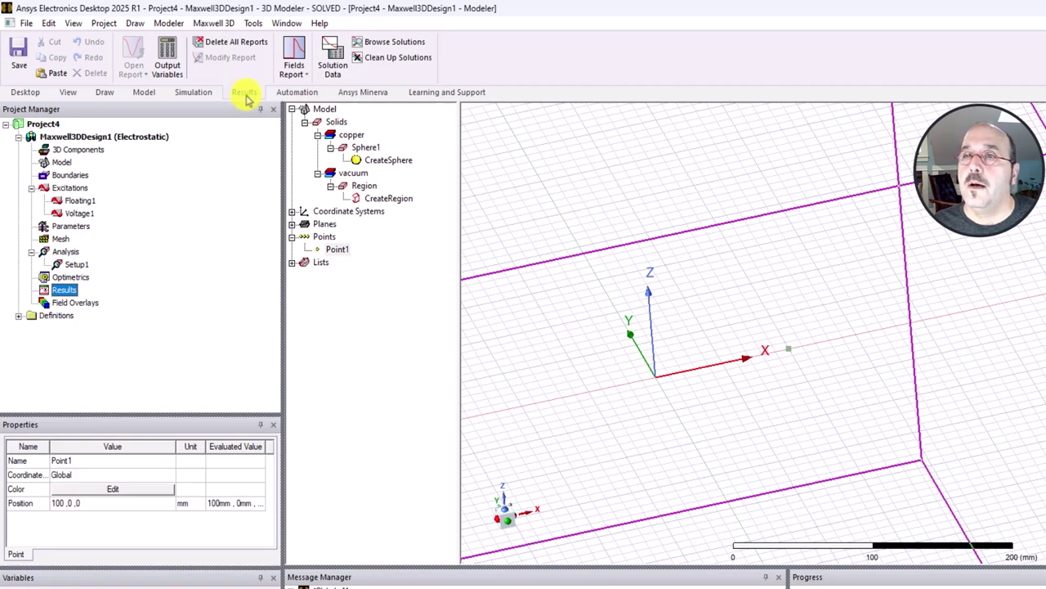
click(308, 78)
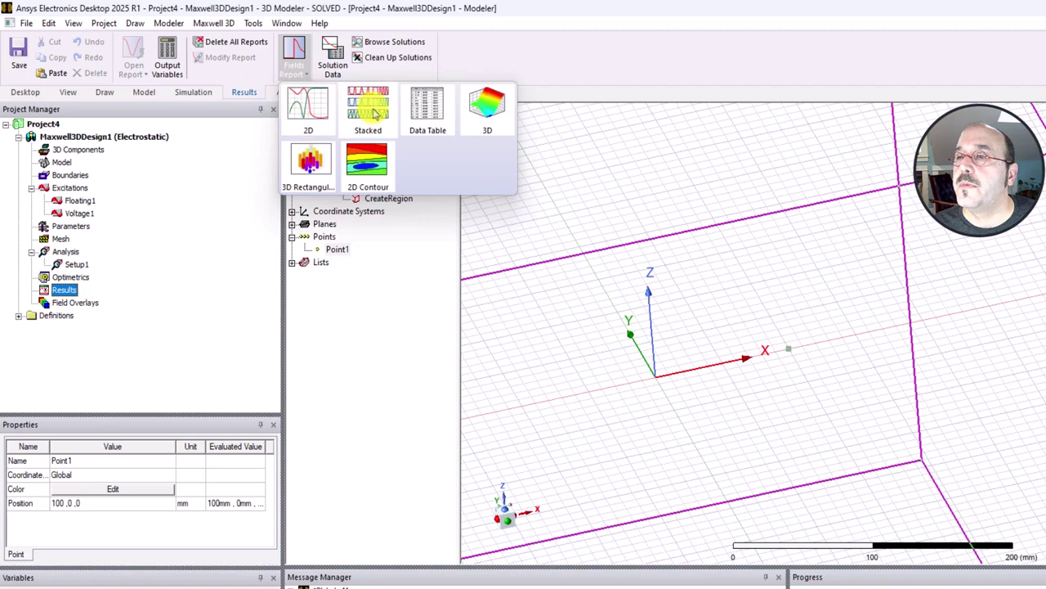
click(427, 104)
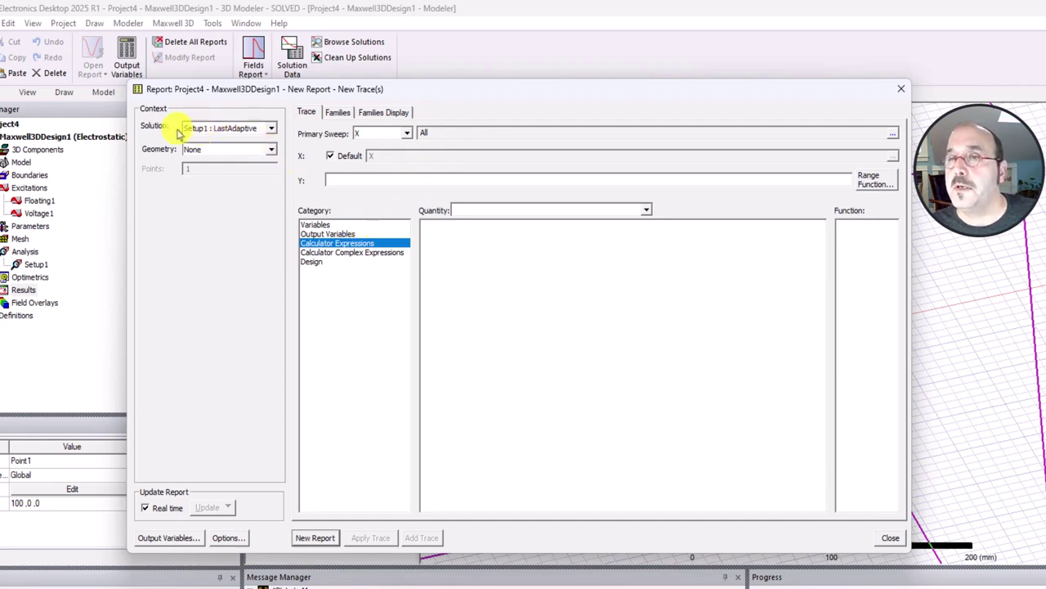
click(219, 129)
click(223, 130)
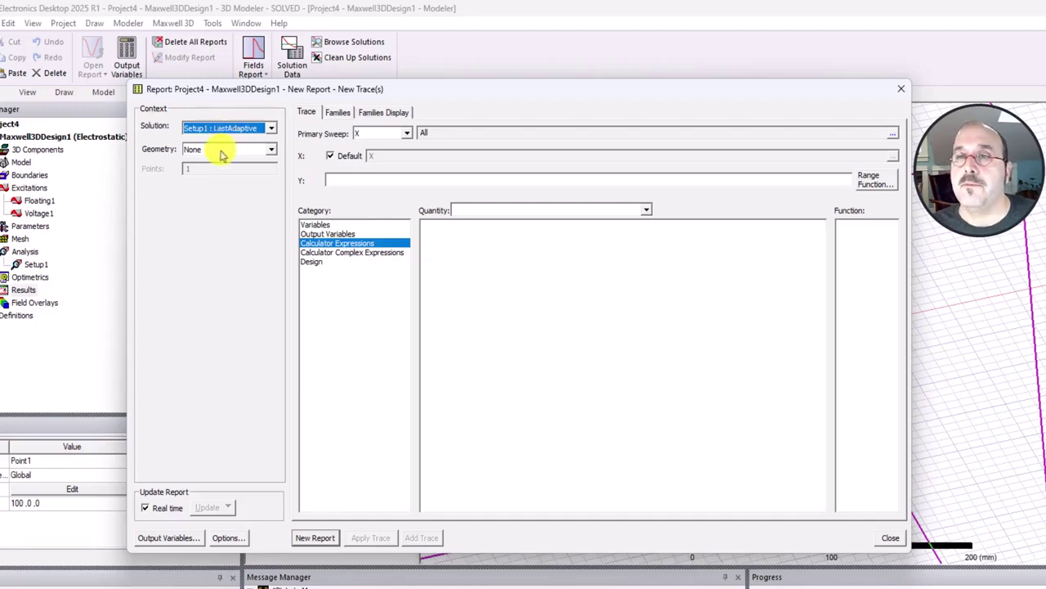
click(221, 152)
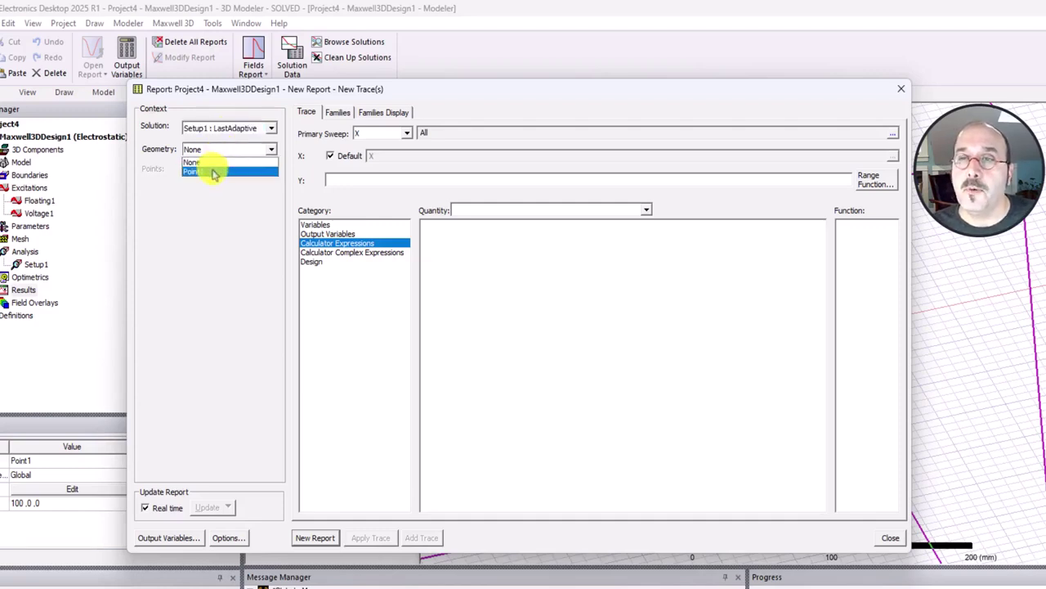
click(213, 171)
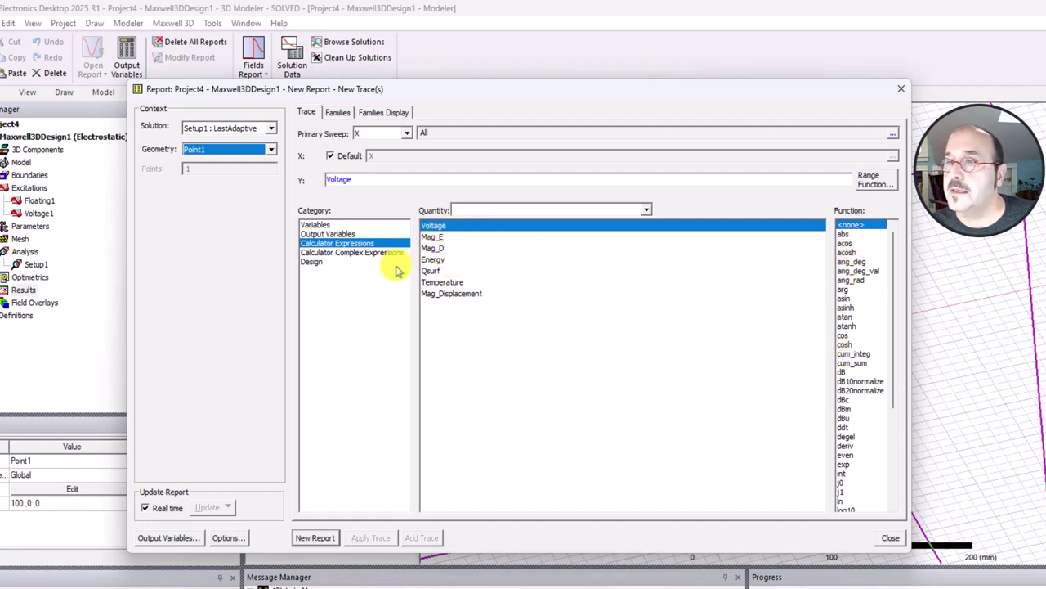
Step: Create the data table report with the Mag_E calculator expression and select its Mag_E column
click(438, 237)
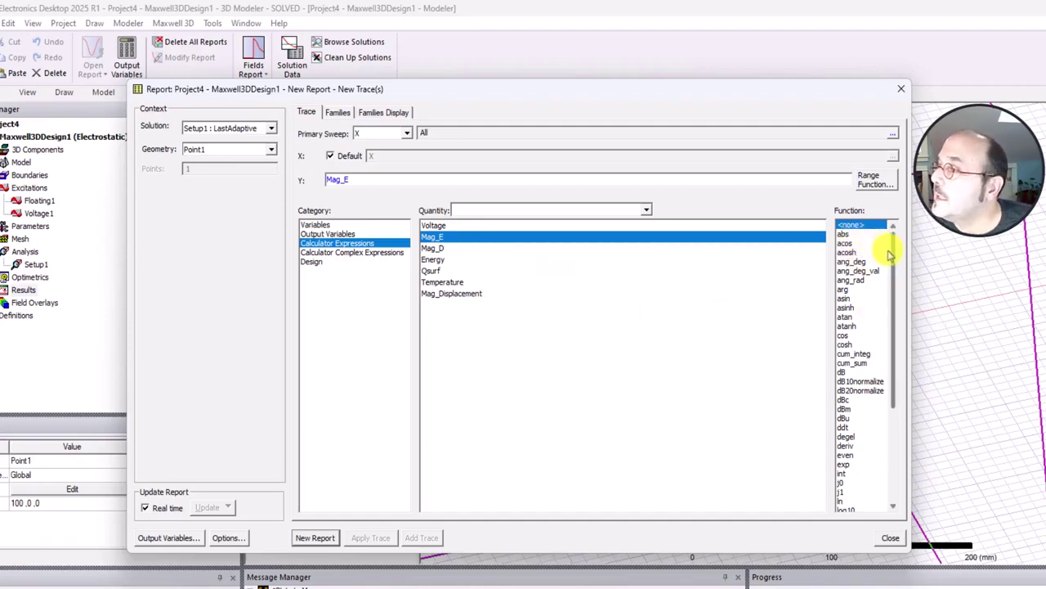
mouse_move(895, 263)
mouse_down()
mouse_move(903, 380)
mouse_move(895, 245)
mouse_up()
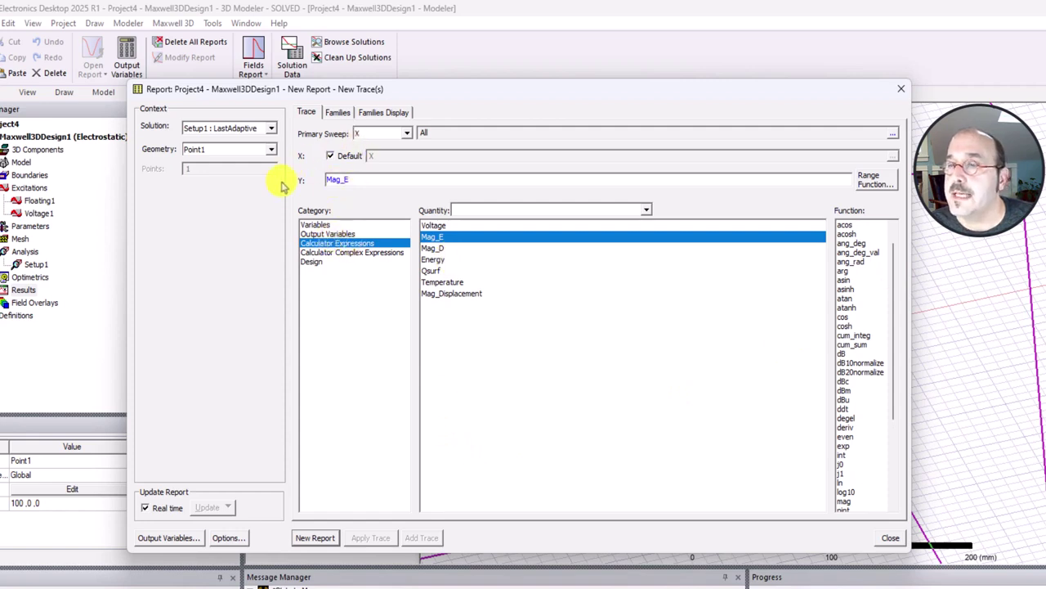
click(315, 537)
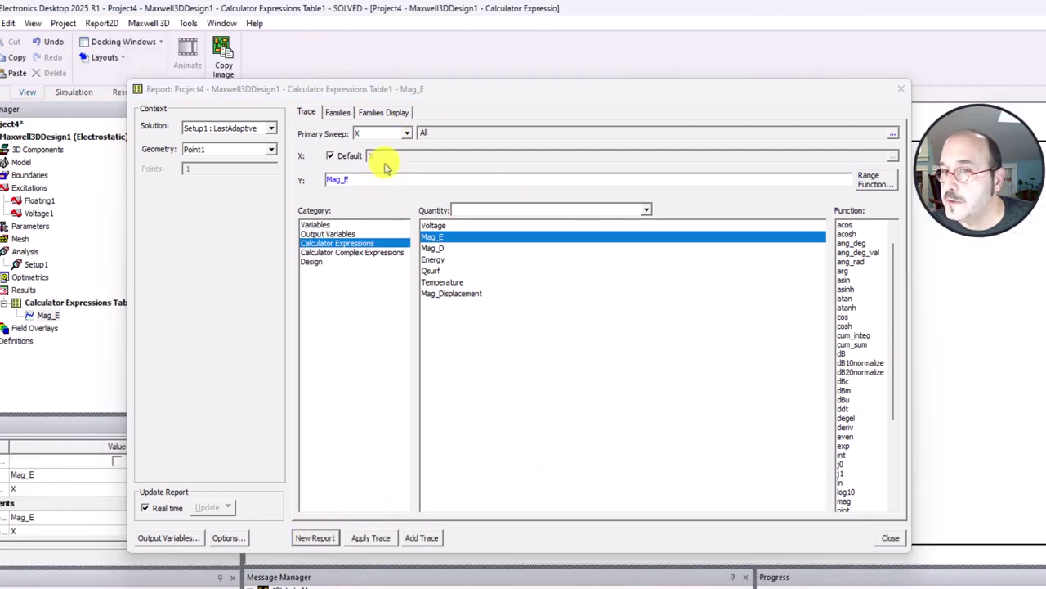
click(890, 538)
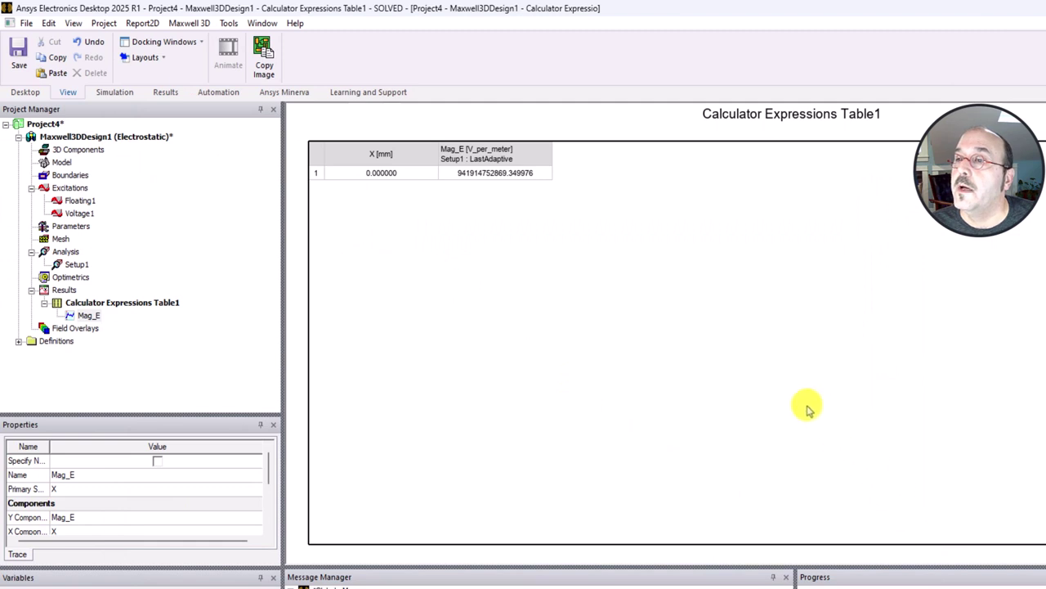
click(685, 364)
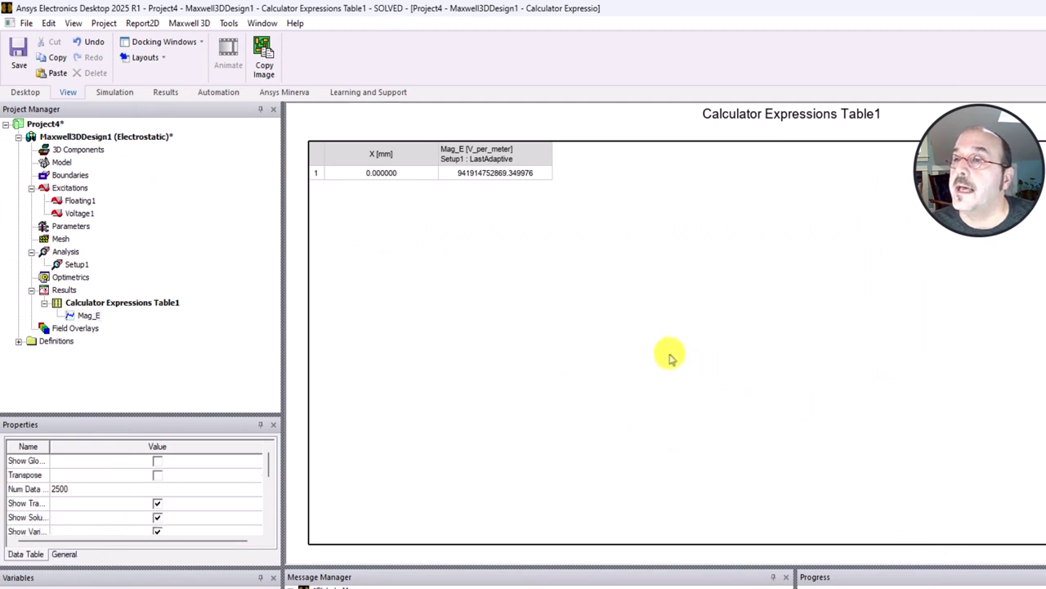
click(462, 181)
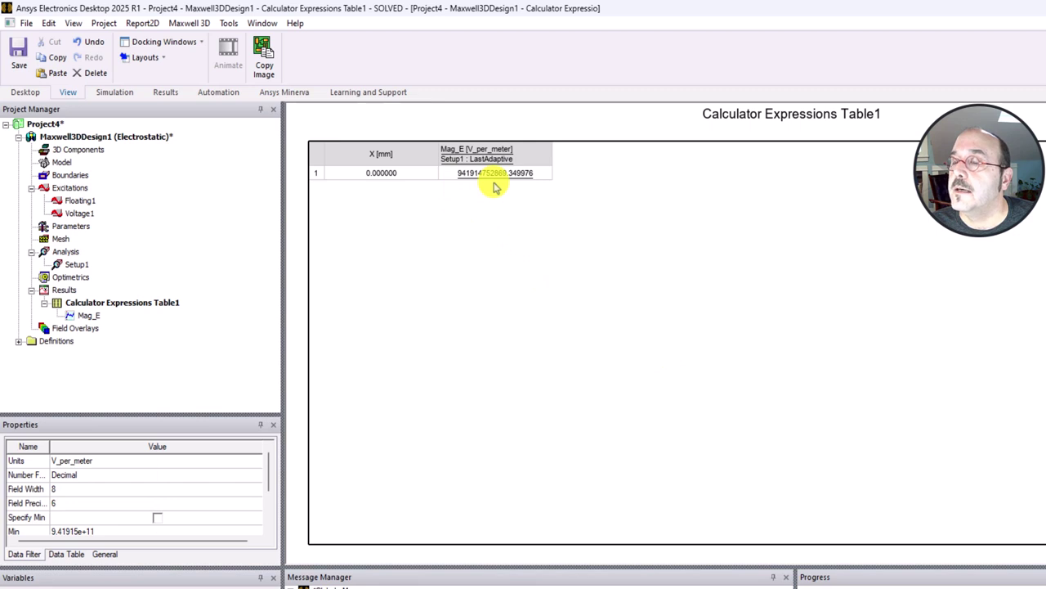